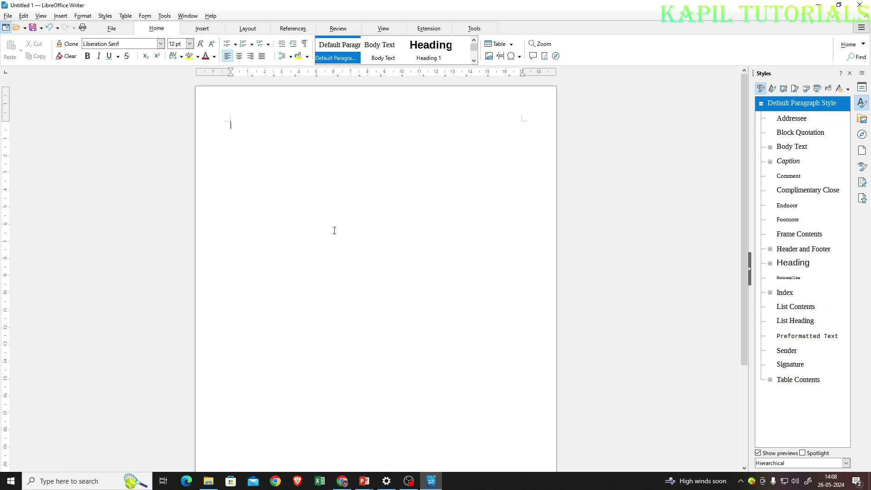
Insert the dummy text AutoText paragraph twice, leaving a blank line between the two paragraphs
type("dt")
key("F3")
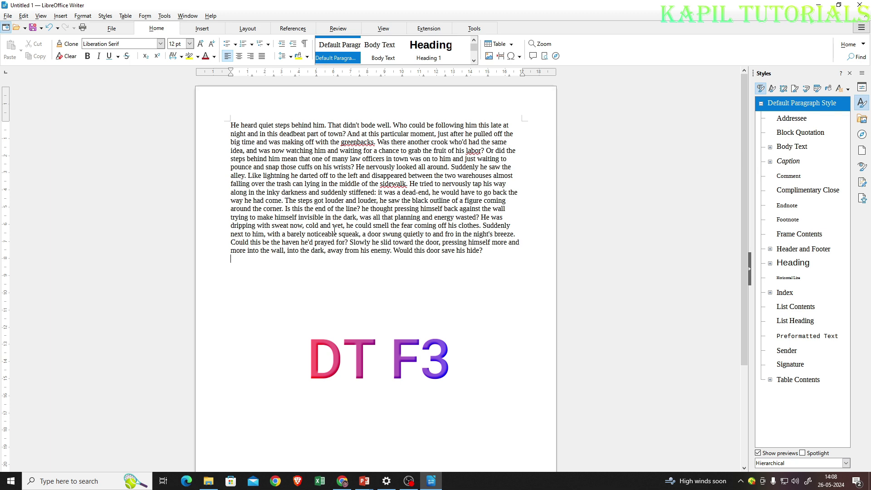
key("Return")
key("Return")
type("DT")
key("F3")
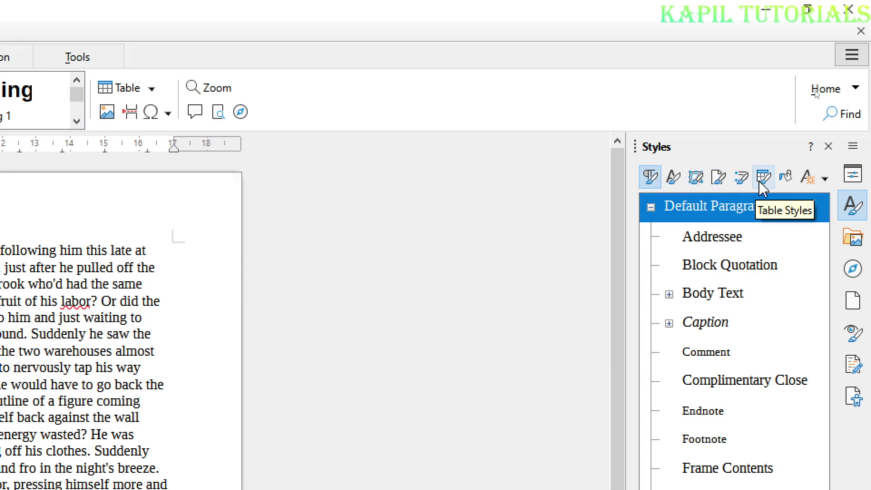
List the character styles in the Styles sidebar and colour the word "heard" in the first paragraph purple
left_click(673, 178)
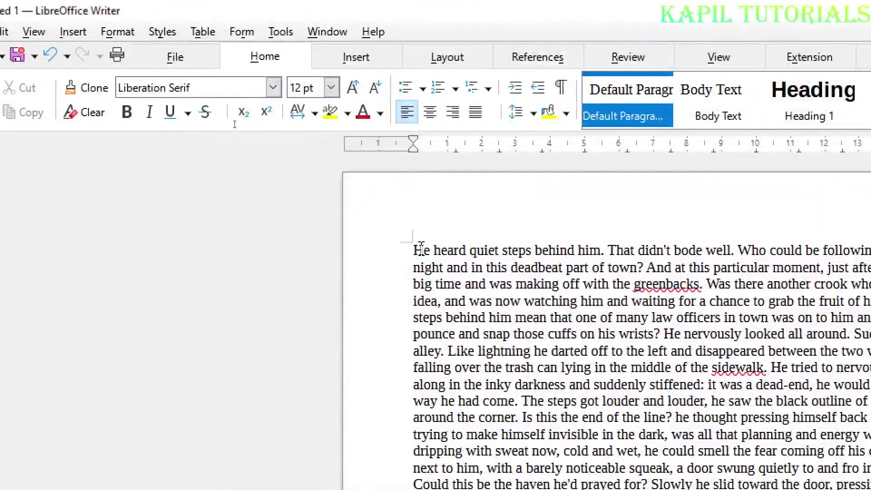
left_click_drag(430, 250, 467, 250)
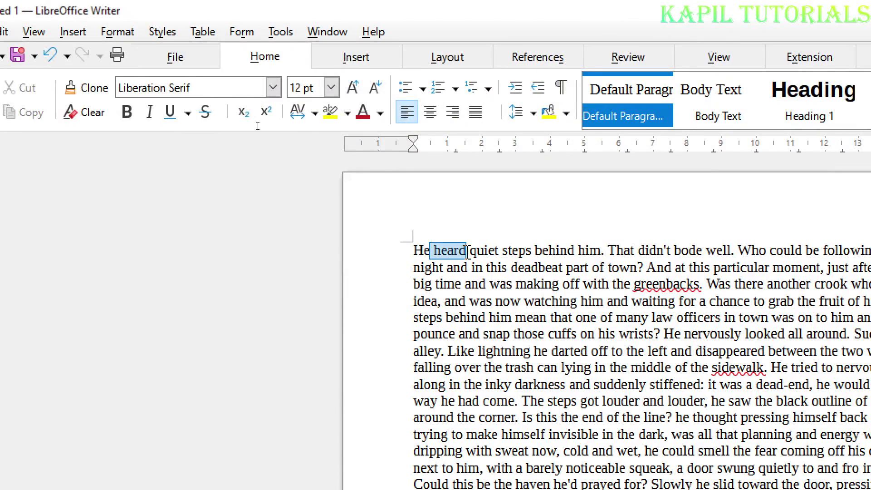
left_click(381, 113)
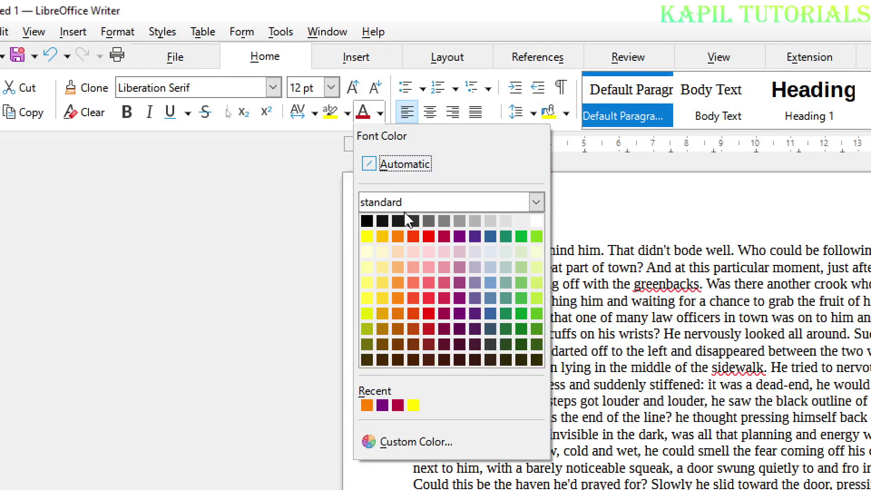
left_click(382, 405)
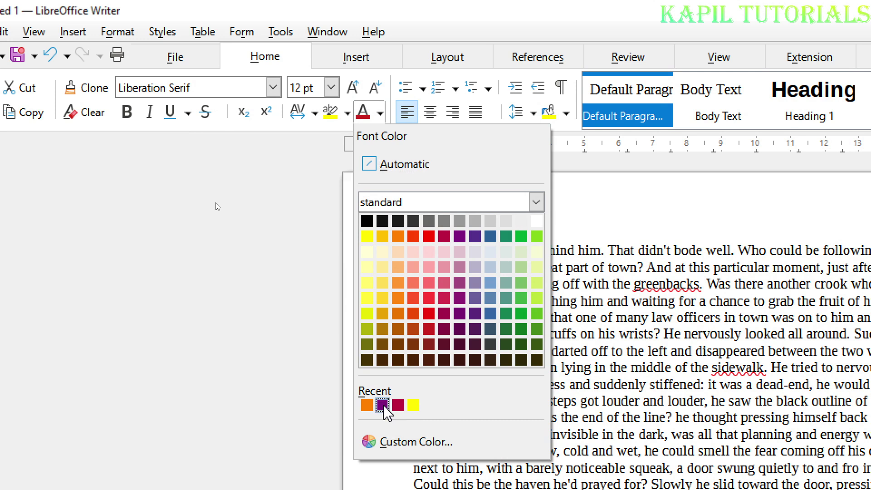
Format the selected word "heard" in Kristen ITC at 24 pt with a light yellow highlight
left_click(273, 88)
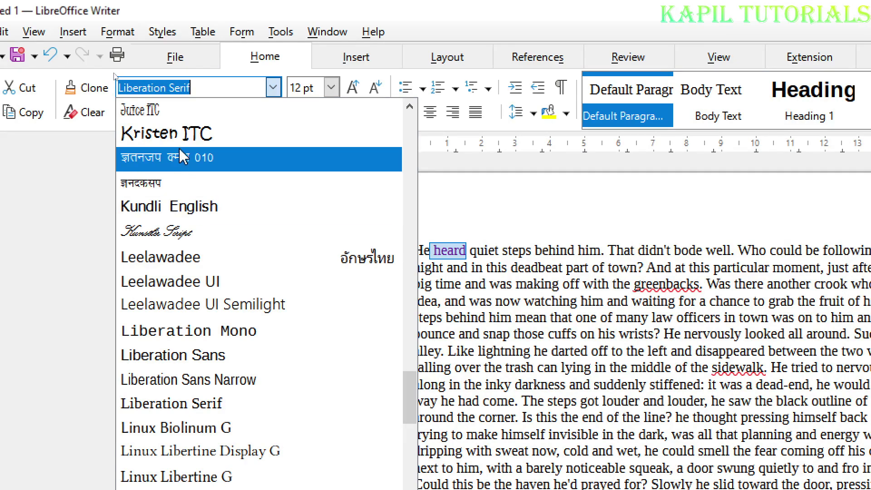
left_click(187, 135)
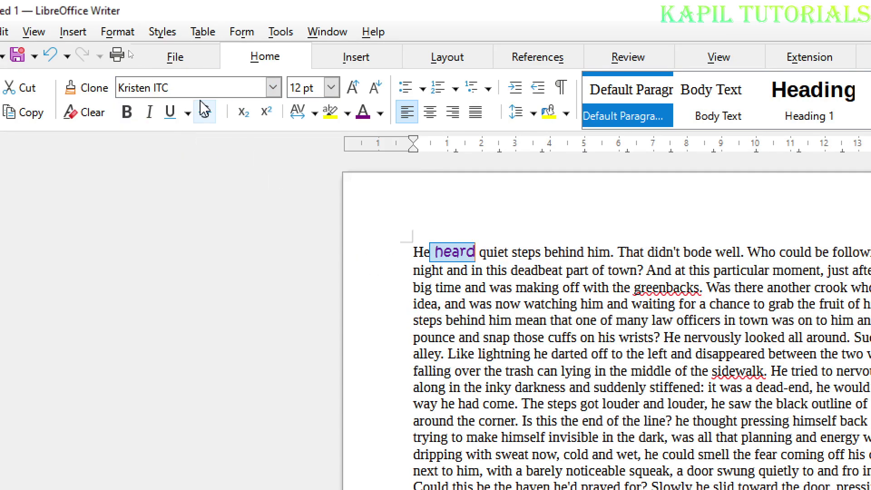
left_click(331, 87)
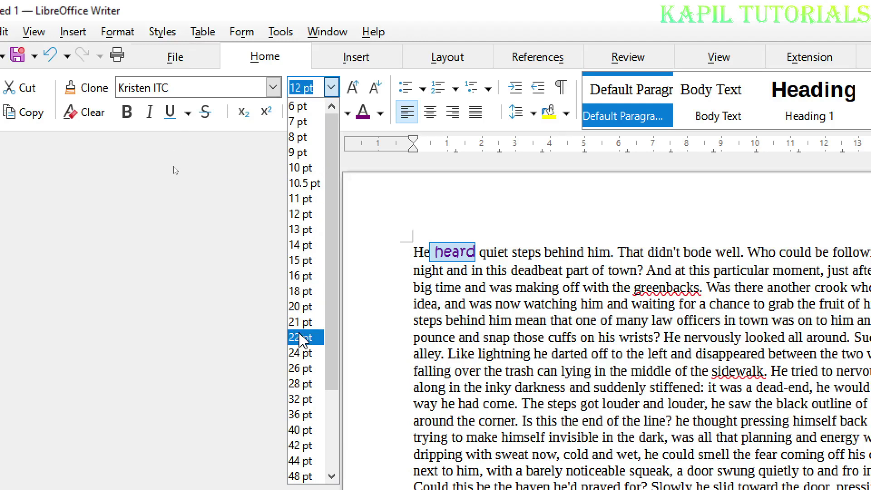
left_click(301, 352)
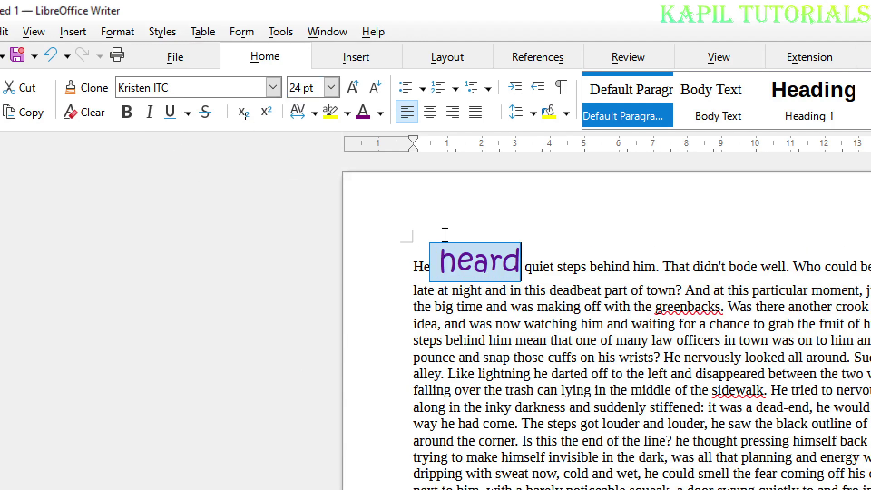
left_click(347, 114)
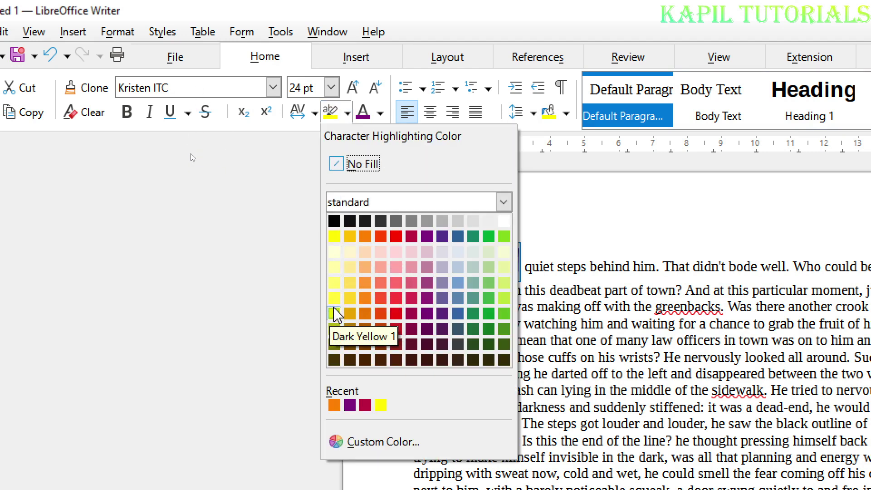
left_click(334, 266)
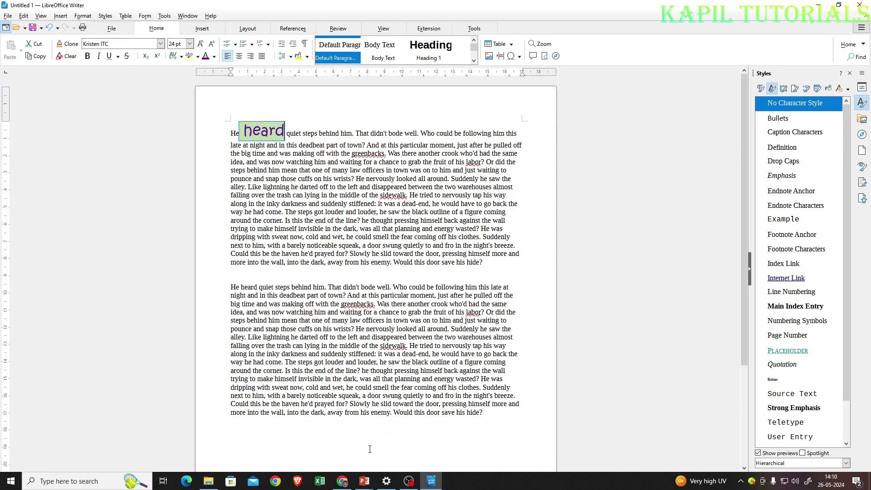
View the slide on creating a new style, return to the document, and hide and reopen the Styles sidebar
key("alt+Tab")
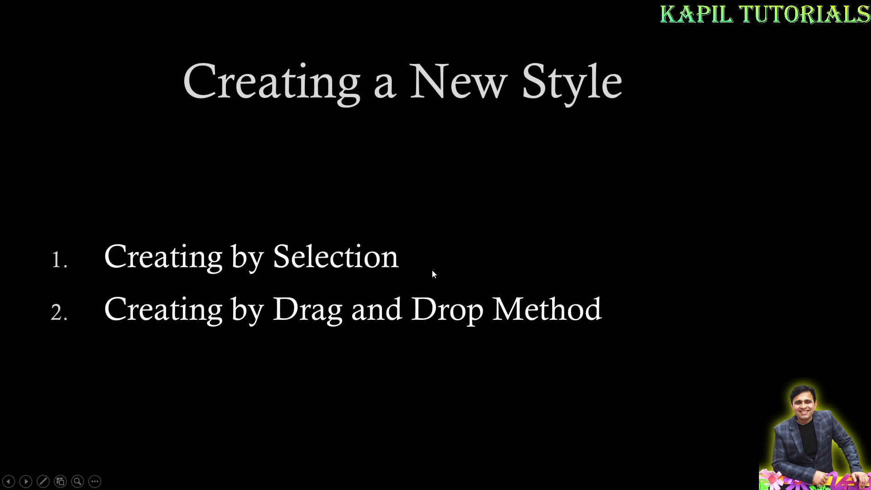
key("alt+Tab")
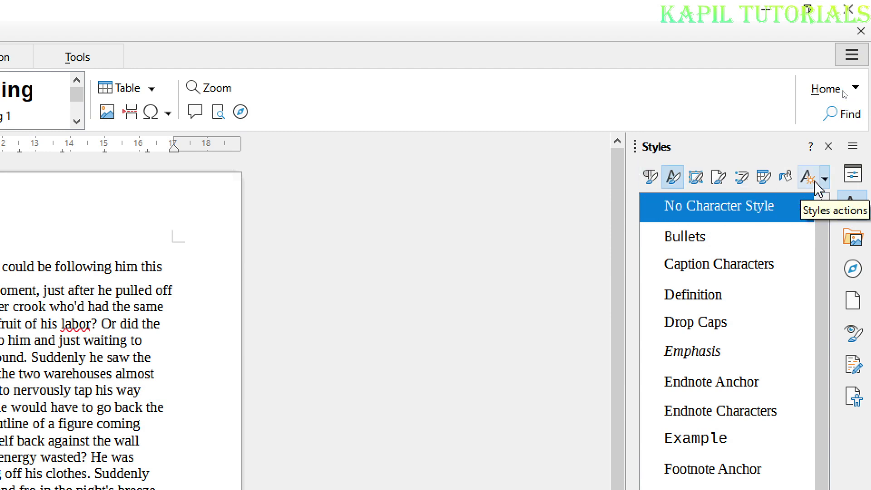
left_click(856, 211)
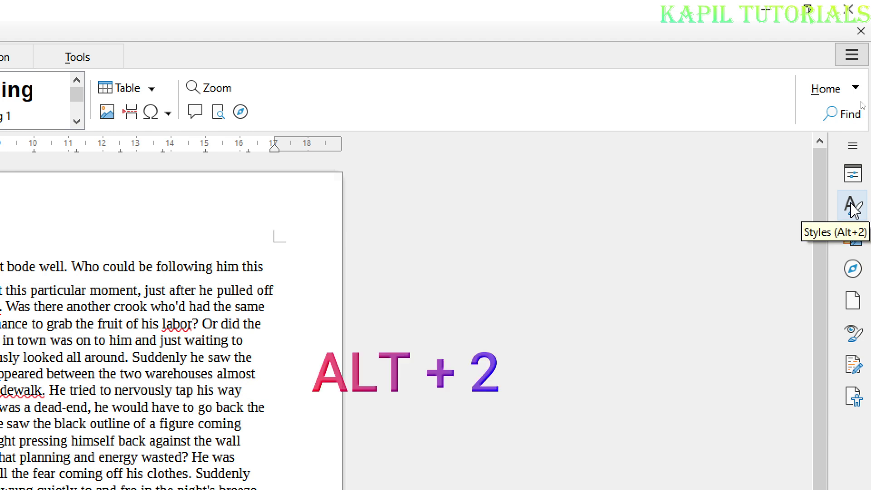
key("alt+2")
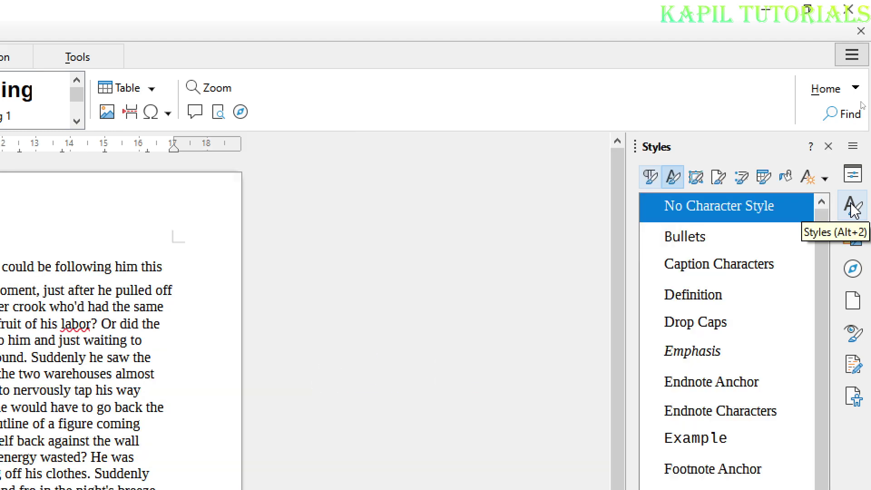
Create a new character style named STYLE ONE from the formatted selection "heard"
left_click(808, 184)
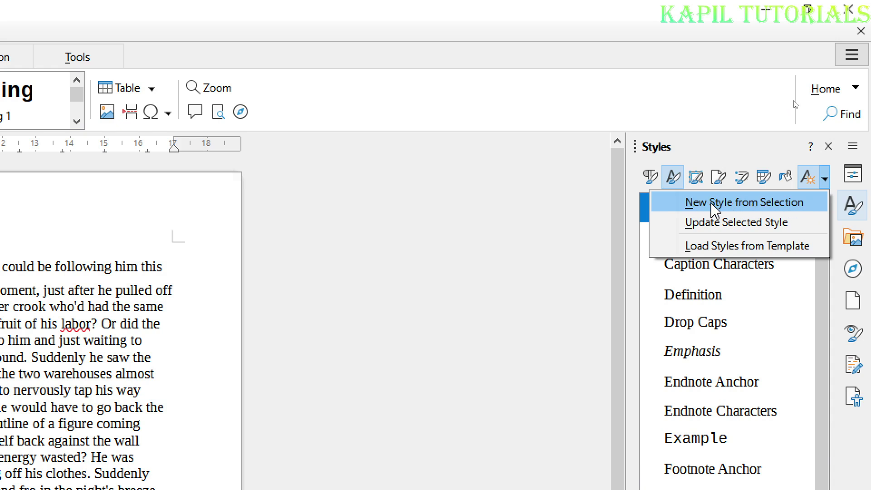
left_click(736, 207)
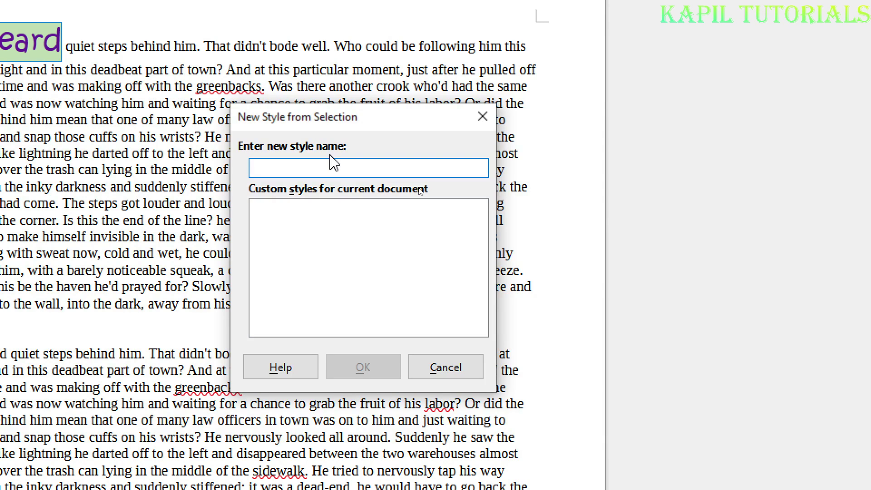
type("STYLE")
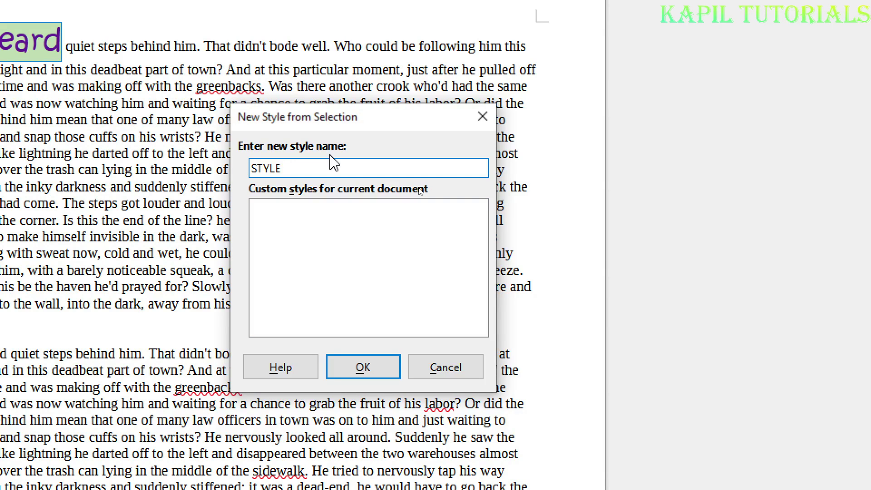
type(" ONE")
left_click(363, 368)
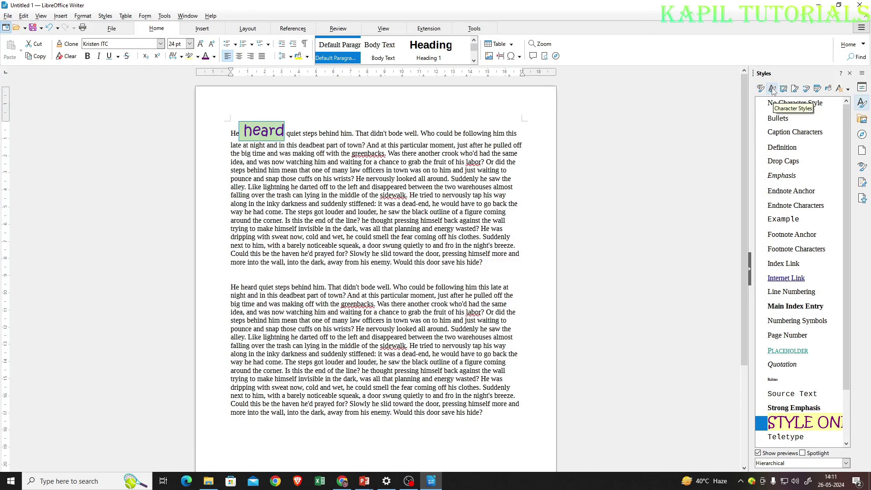
Apply the STYLE ONE character style to "sidewalk. He" and to "as there anoth" in the first paragraph
scroll(844, 272, "down", 2)
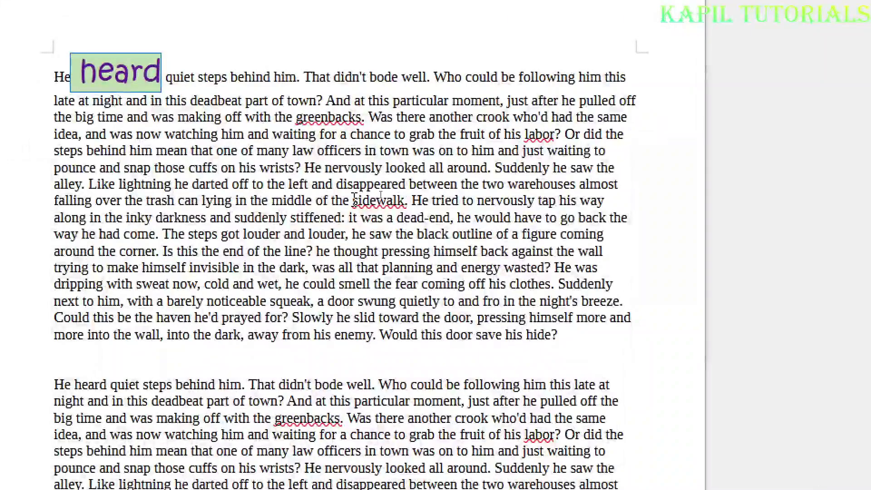
left_click_drag(380, 194, 401, 195)
left_click_drag(417, 196, 420, 196)
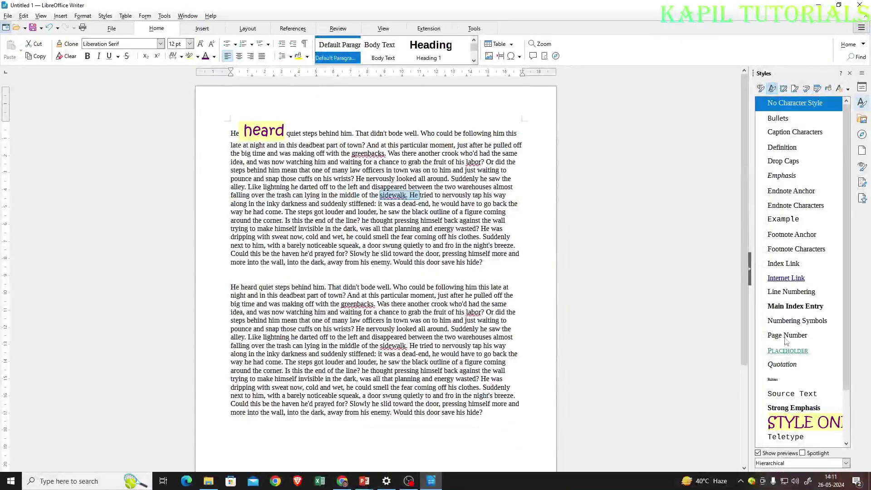
left_click(787, 424)
double_click(786, 424)
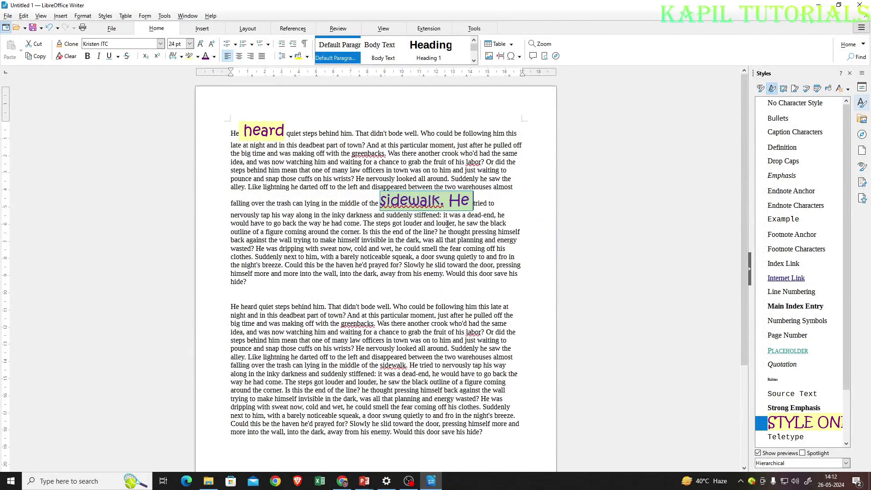
left_click_drag(396, 156, 432, 155)
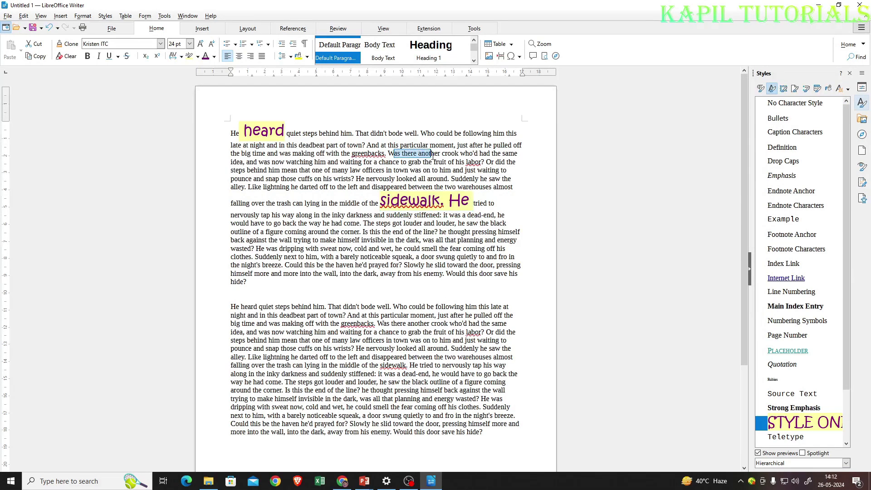
double_click(798, 422)
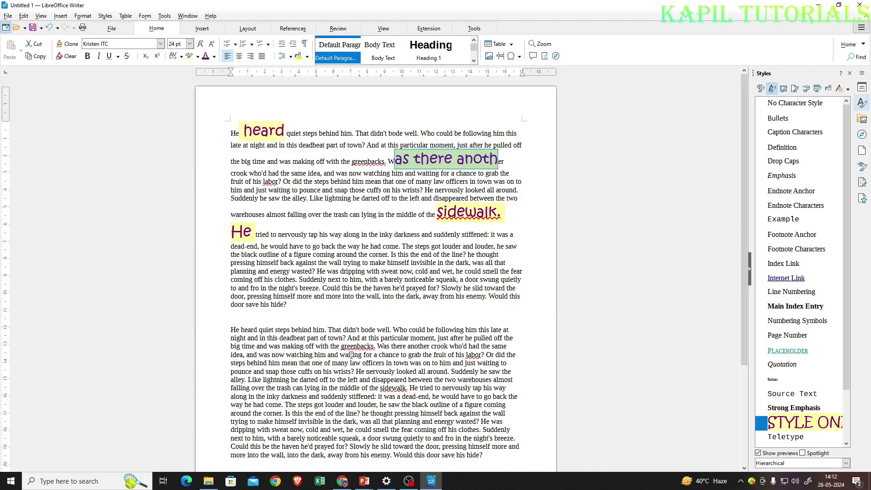
Colour the word "quiet" at the start of the second paragraph dark green and enlarge it to 20 pt
key("alt+Tab")
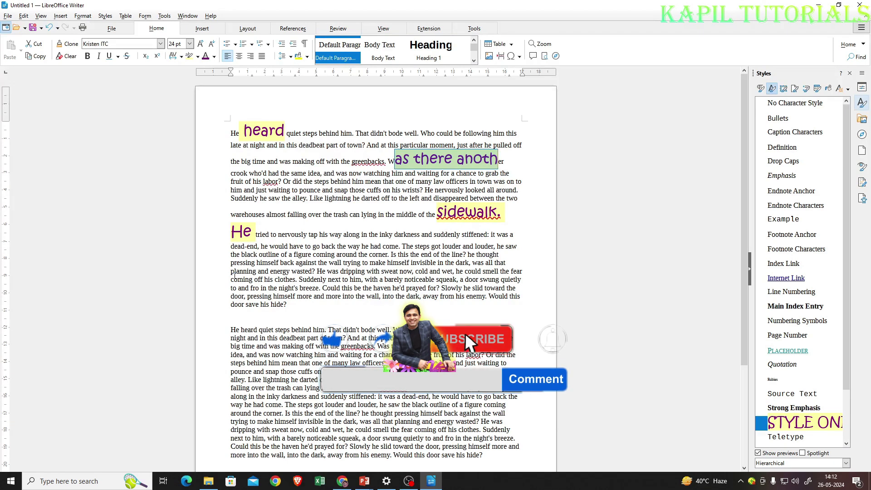
scroll(235, 276, "down", 2)
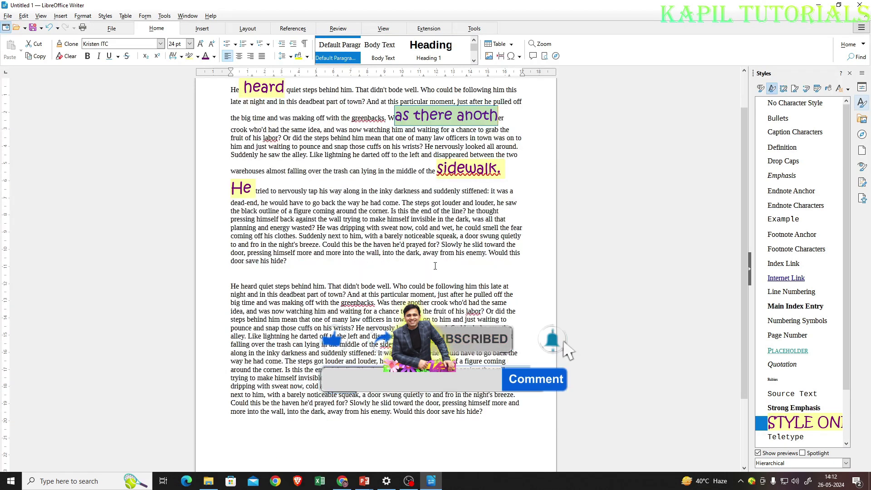
double_click(265, 287)
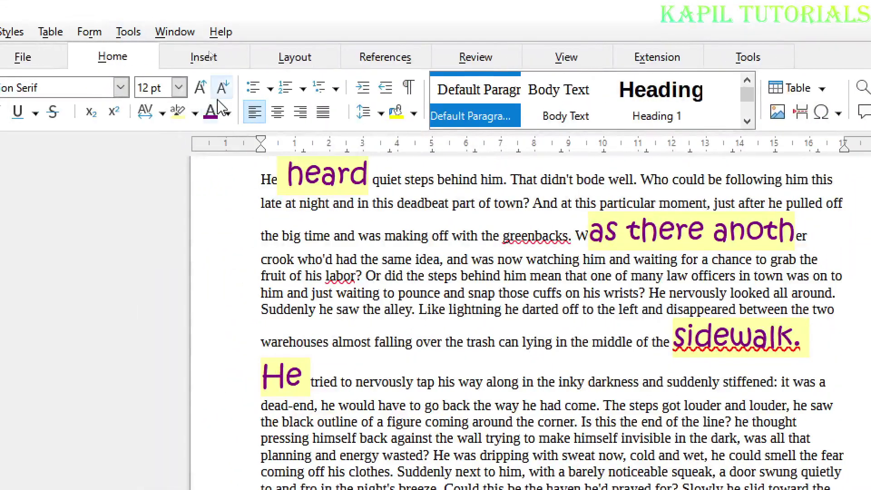
left_click(227, 113)
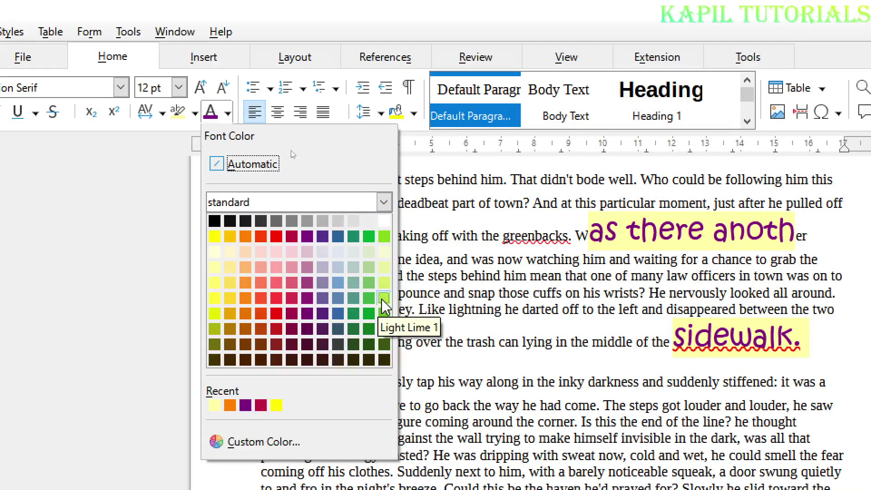
left_click(370, 329)
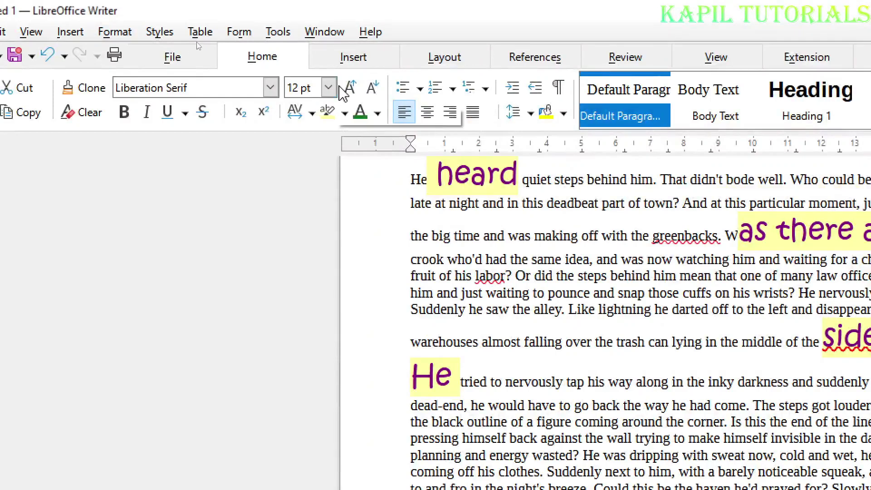
left_click(352, 87)
left_click(352, 87)
left_click(351, 88)
left_click(352, 88)
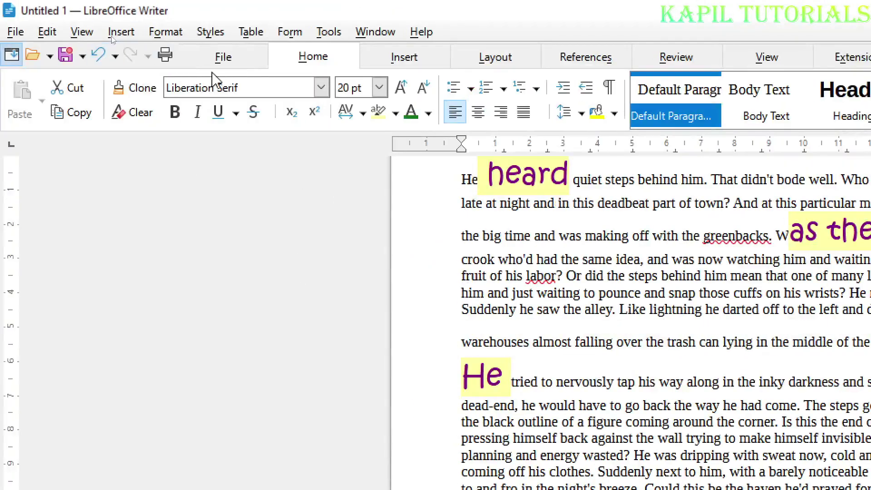
Set the selected word "quiet" in the Blackadder ITC font and highlight it in Light Red 3
left_click(321, 88)
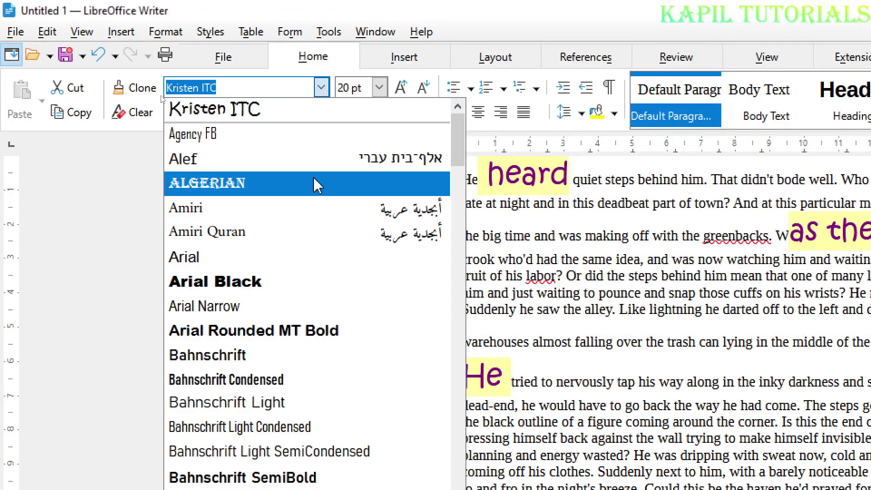
left_click_drag(461, 150, 462, 189)
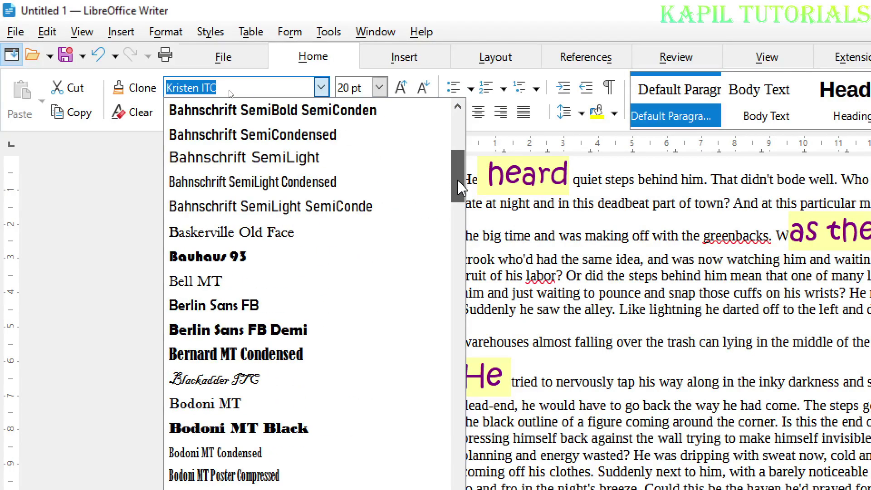
left_click(213, 381)
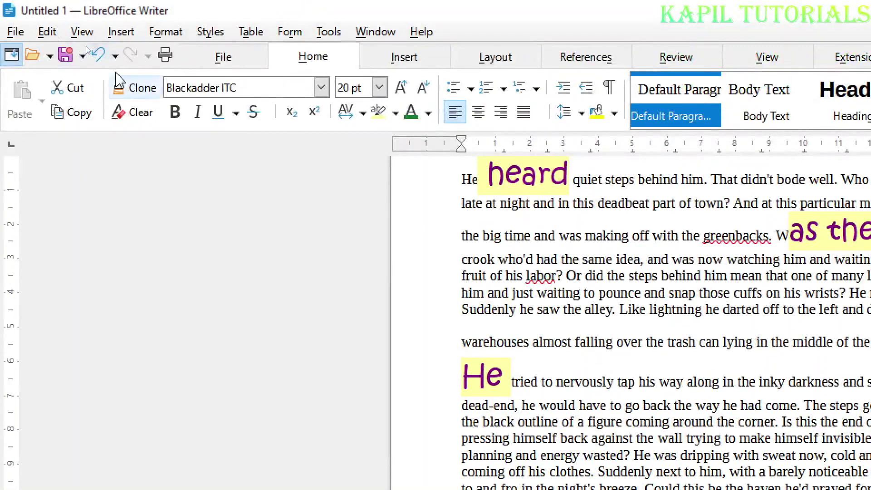
left_click(395, 115)
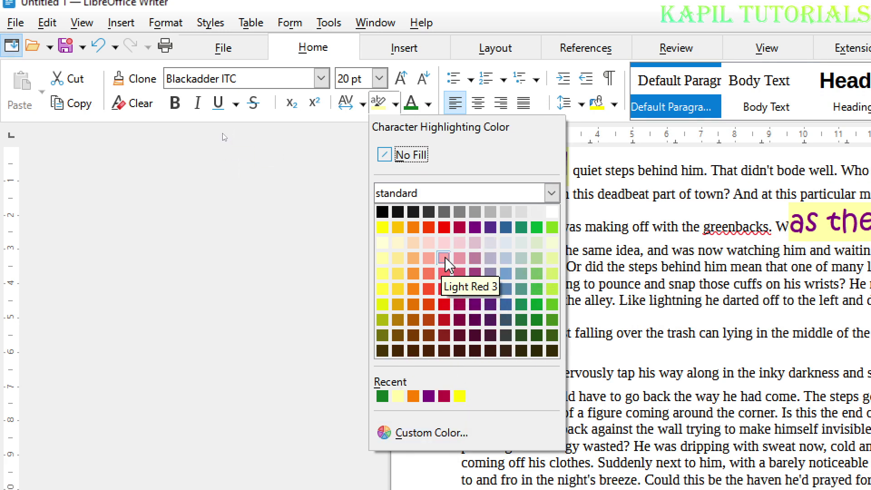
left_click(444, 258)
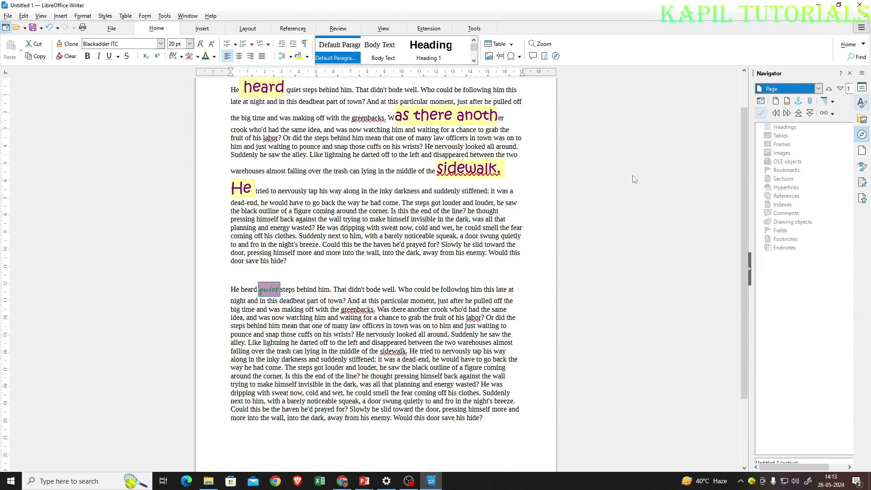
Create a character style named STYLE TWO by dropping the formatted word "quiet" among the character styles
left_click(862, 102)
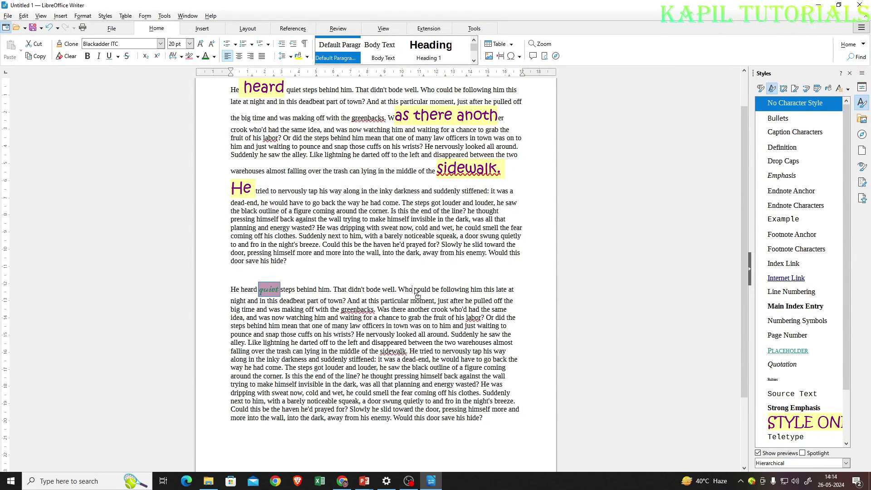
left_click_drag(640, 299, 796, 372)
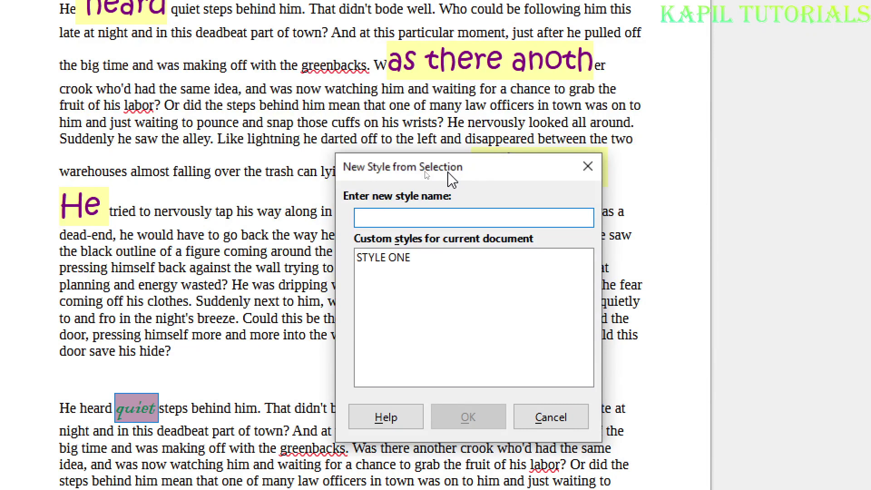
key("Down")
key("shift+Right")
key("shift+Right")
key("shift+Right")
key("shift+Right")
key("shift+Right")
key("shift+Right")
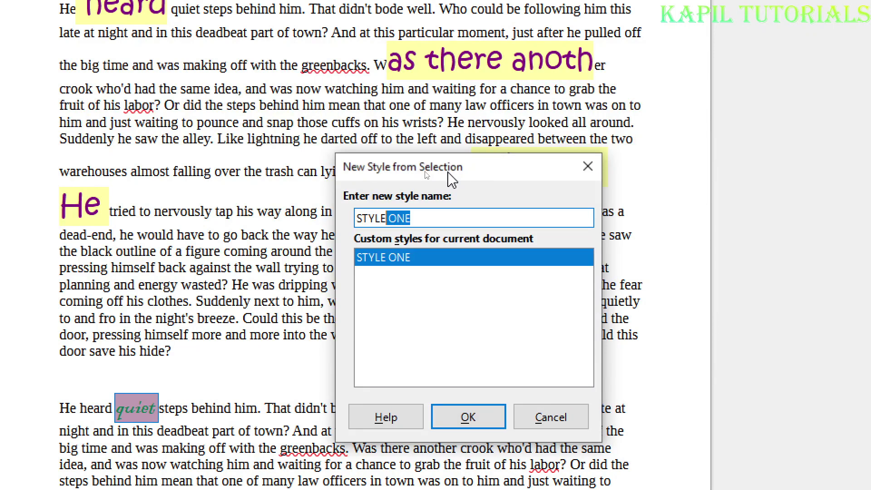
type("TWO")
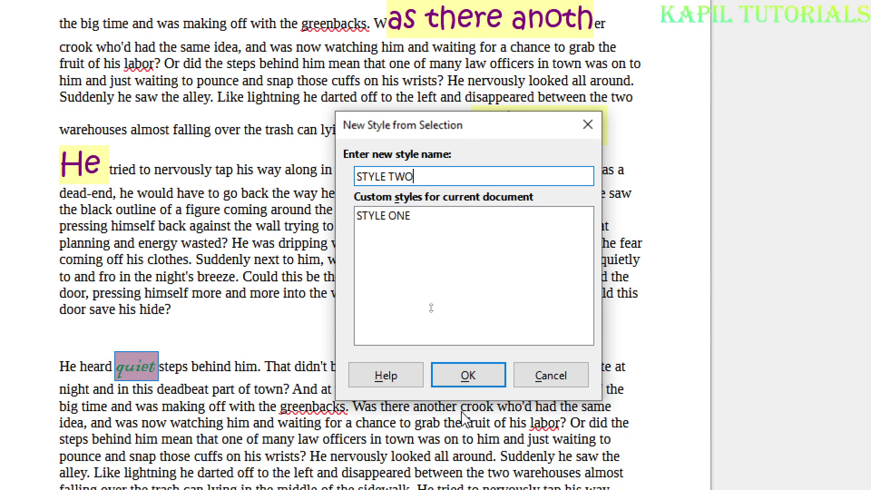
left_click(465, 418)
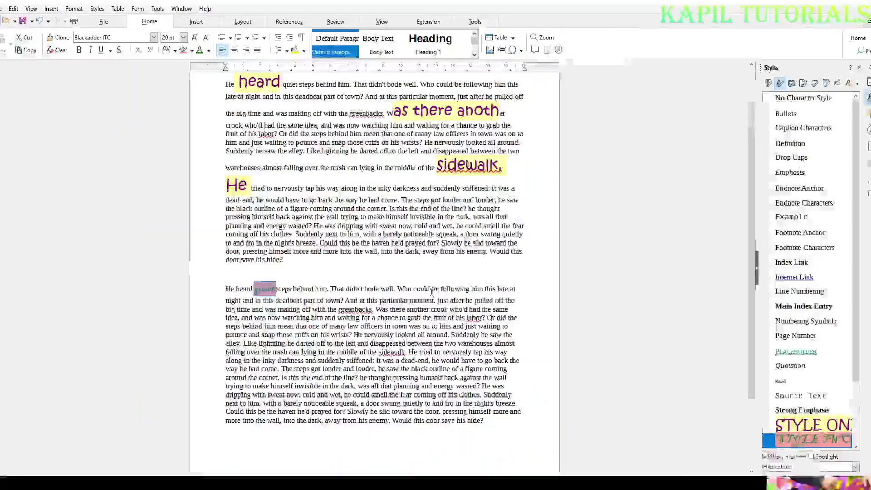
Apply STYLE TWO in the first paragraph to "pounce and sna", "y along in the inky" and the passage from "with sweat now" to "haven he'd"
scroll(849, 308, "down", 1)
scroll(849, 308, "down", 1)
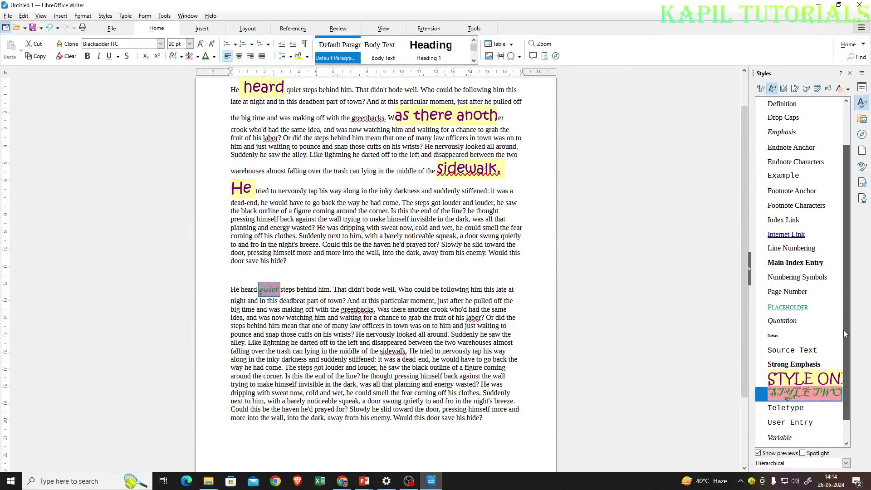
left_click(790, 369)
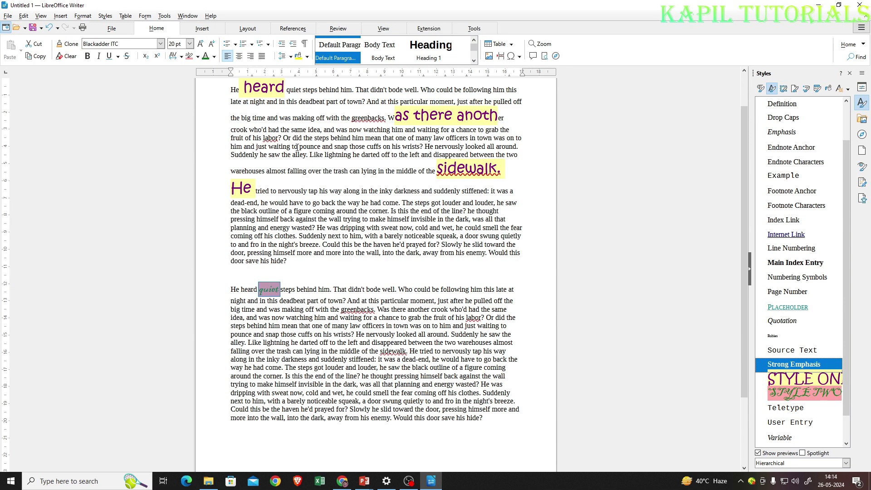
left_click_drag(297, 147, 344, 148)
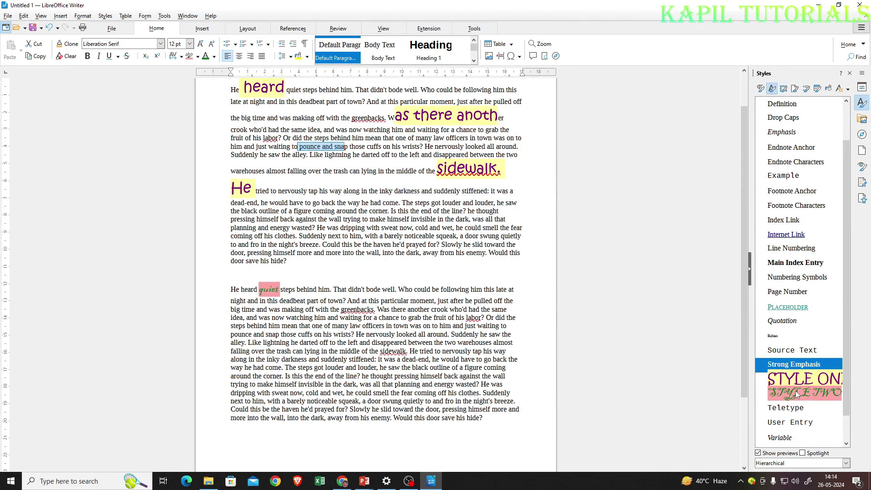
left_click(789, 437)
double_click(789, 438)
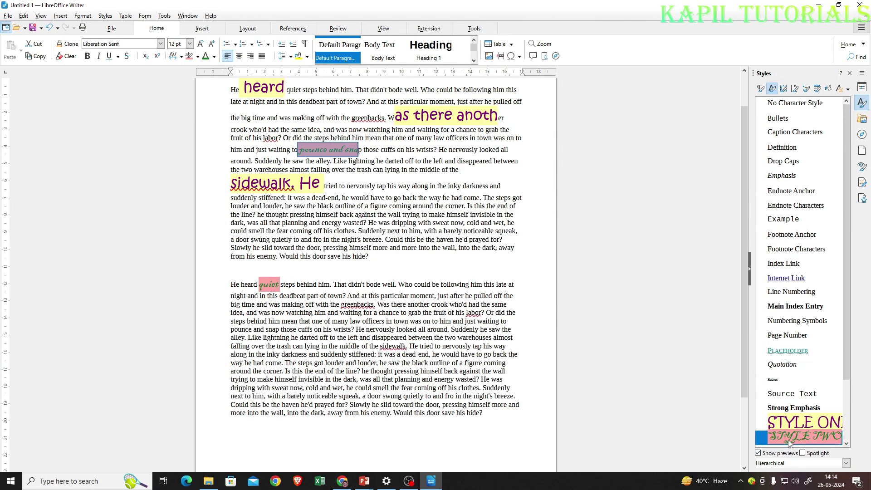
left_click_drag(405, 186, 479, 186)
double_click(790, 438)
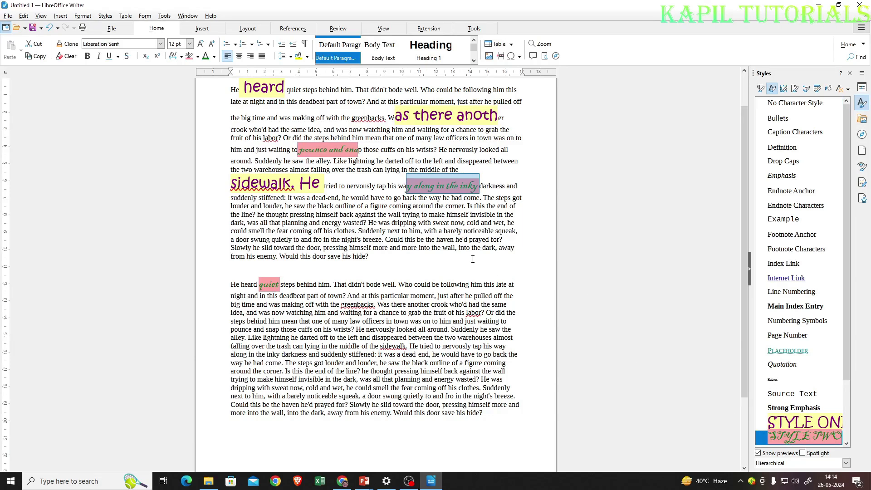
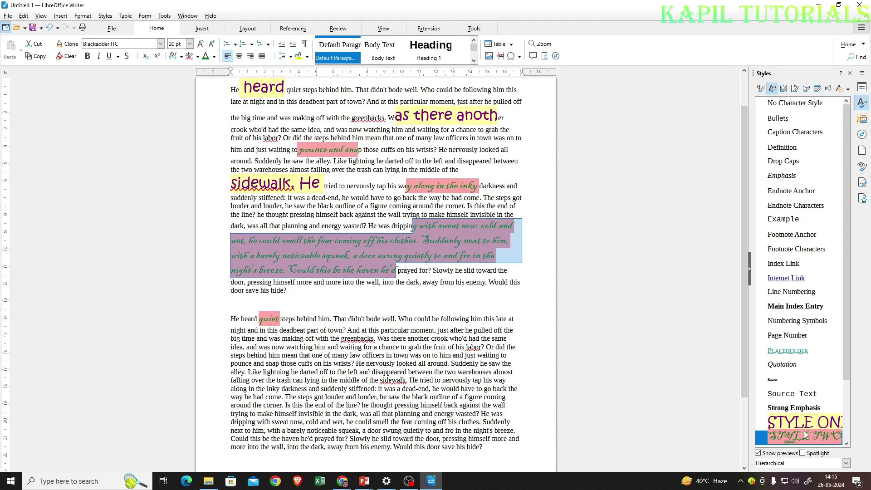
left_click(420, 229)
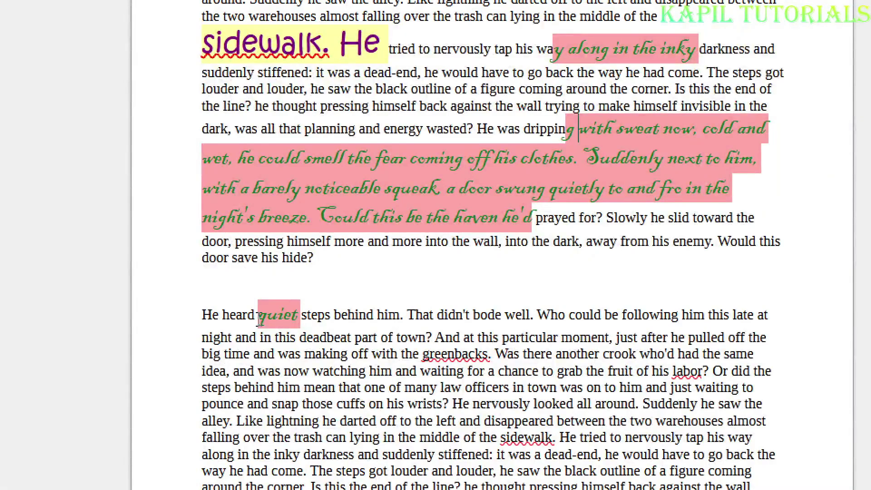
Enlarge the word "quiet" in the second paragraph to 44 pt and change its font to Arial Black
left_click_drag(258, 319, 298, 318)
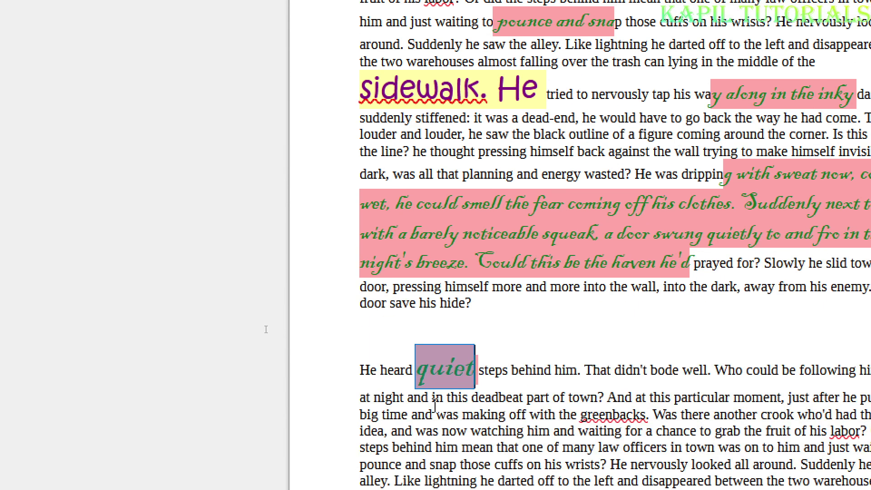
left_click(284, 87)
left_click(261, 331)
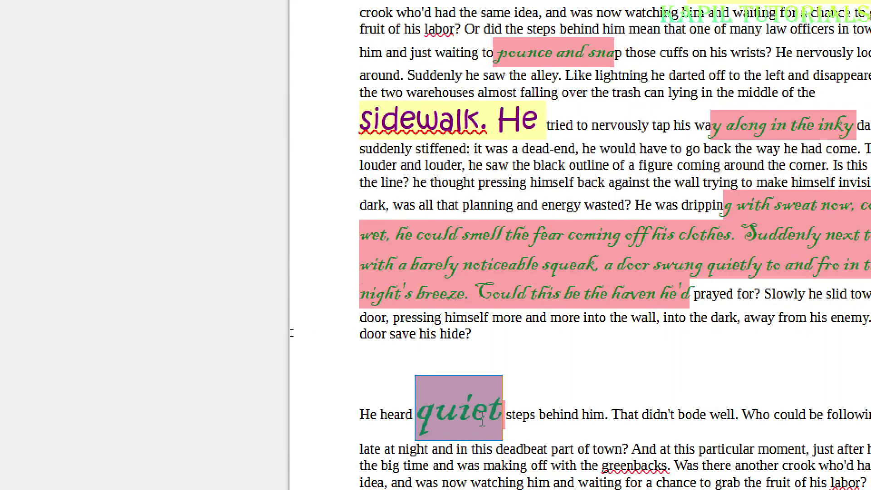
scroll(456, 395, "up", 2)
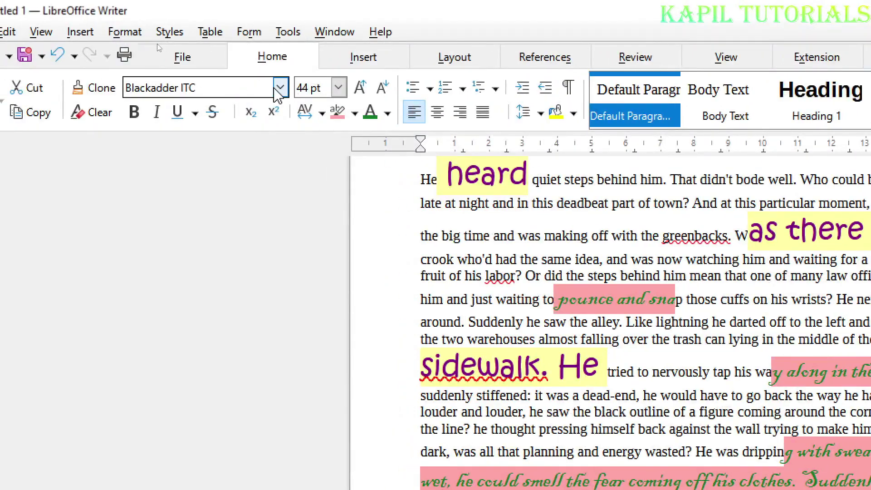
left_click(280, 87)
key("Escape")
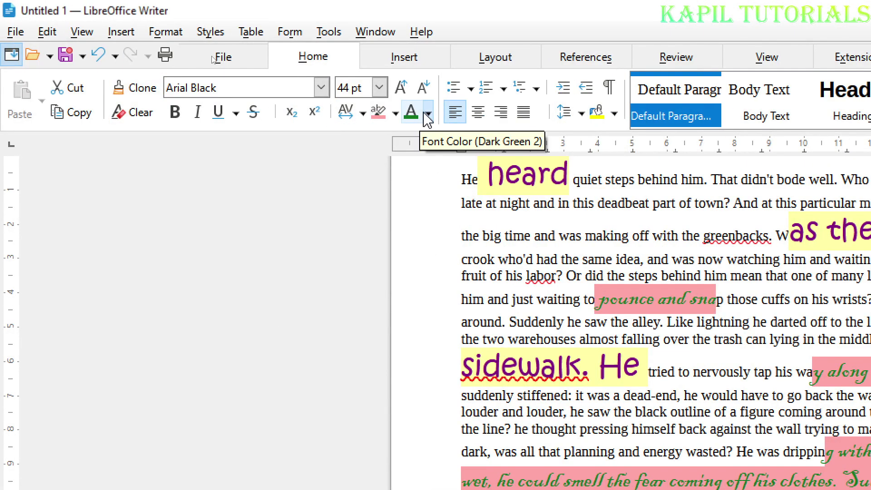
Colour the selected word "quiet" red and give it a light lime-green highlight
left_click(427, 115)
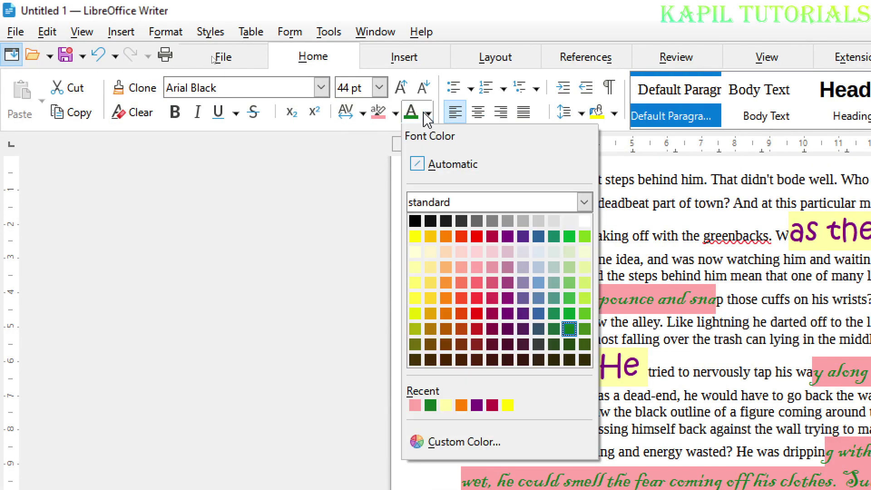
left_click(477, 237)
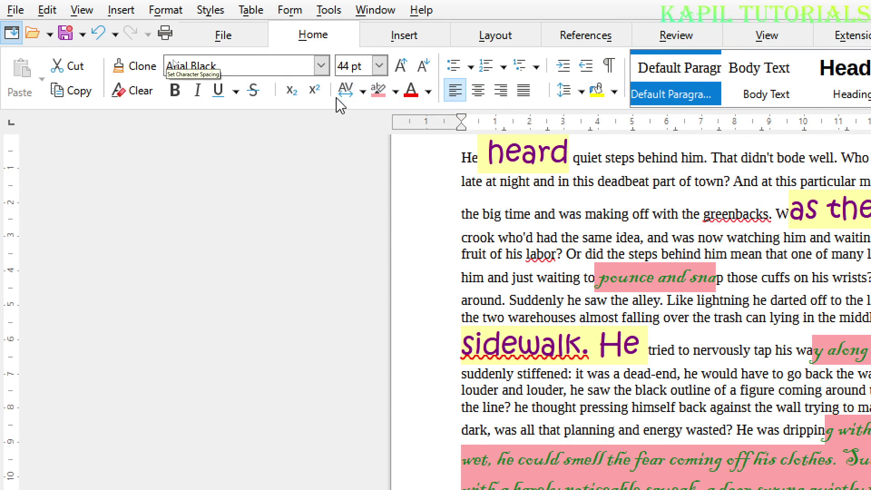
left_click(395, 92)
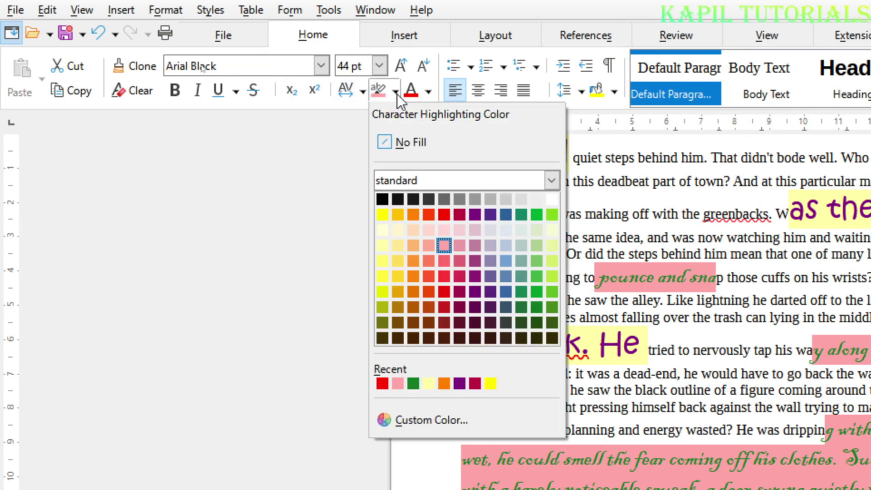
left_click(552, 245)
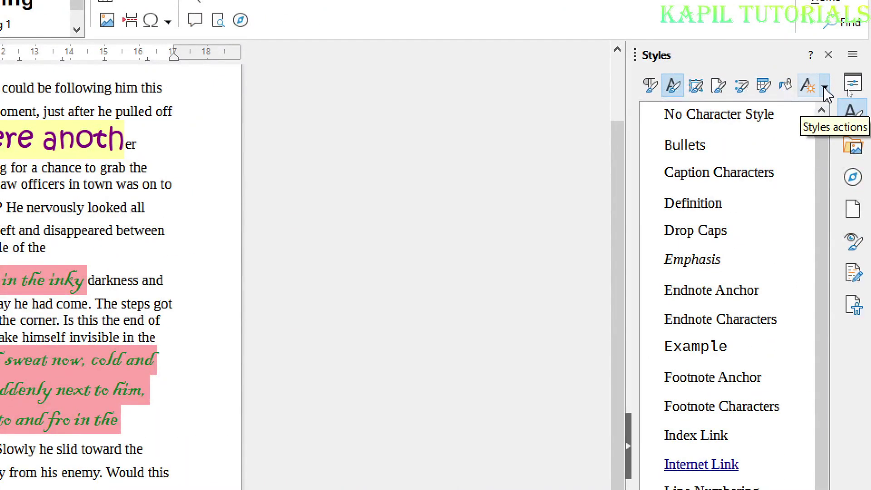
Update the STYLE TWO character style to match the new formatting of the selected word "quiet"
left_click(845, 89)
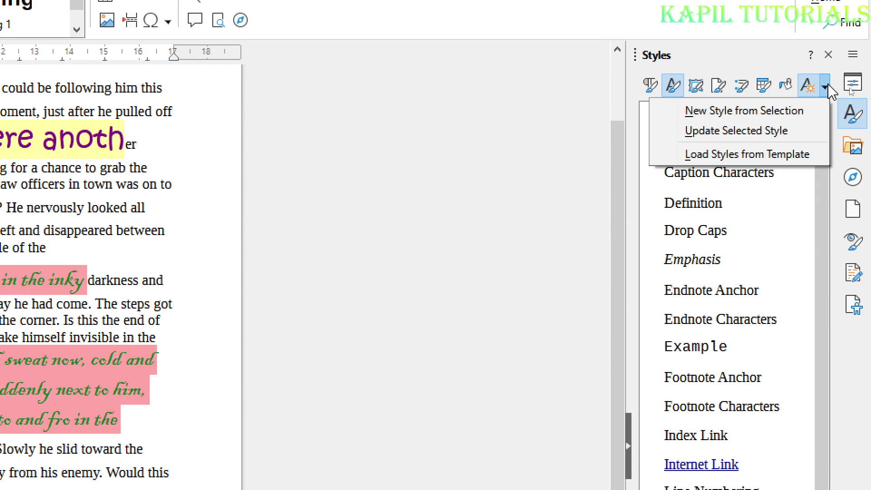
left_click(727, 133)
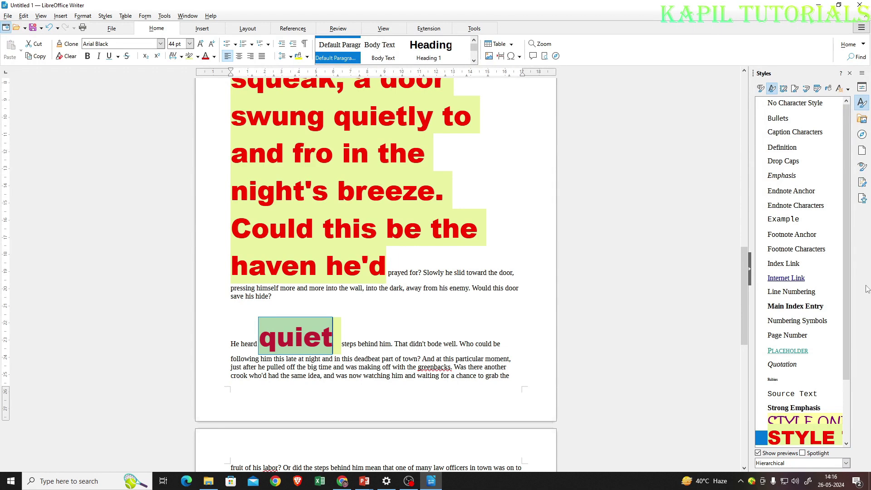
left_click_drag(847, 294, 848, 325)
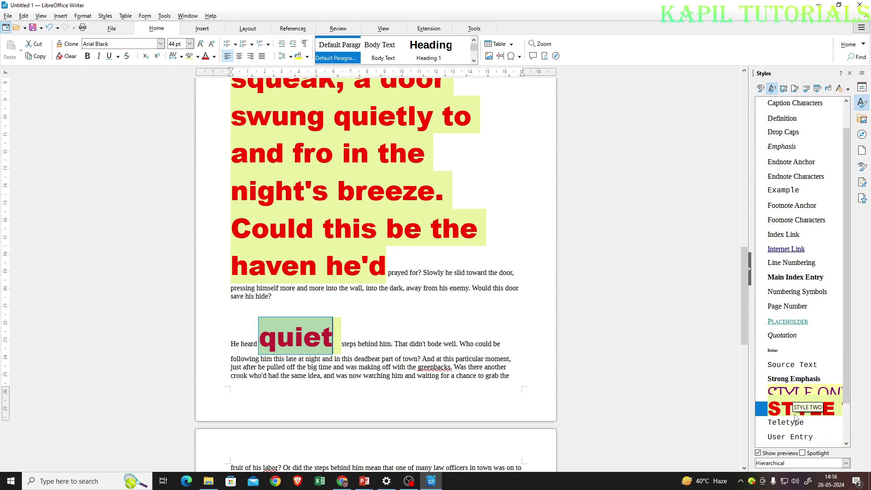
Apply the updated STYLE TWO character style to "bode well." and "he alley. Like lightnin" in the second paragraph
left_click_drag(426, 344, 457, 344)
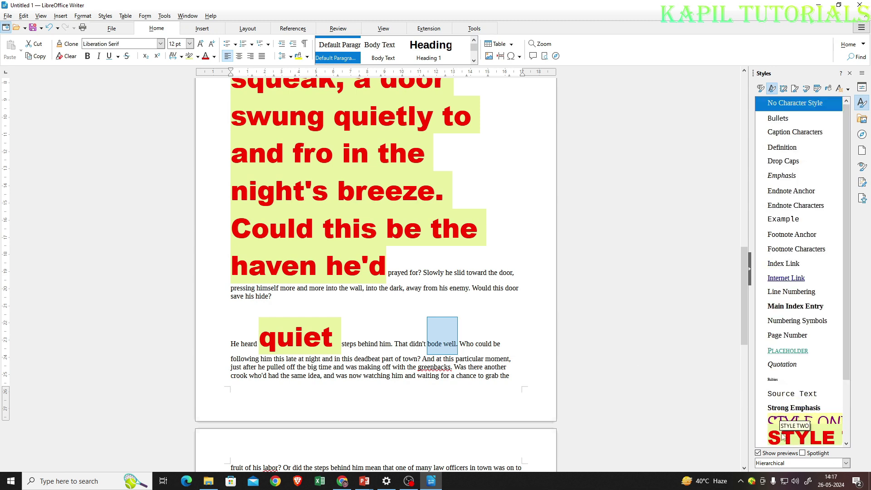
double_click(785, 438)
scroll(631, 366, "down", 3)
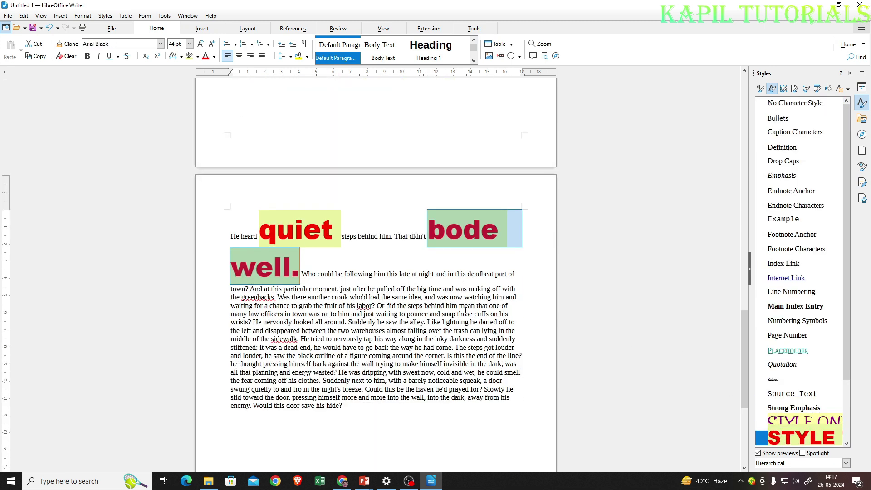
left_click_drag(400, 322, 466, 323)
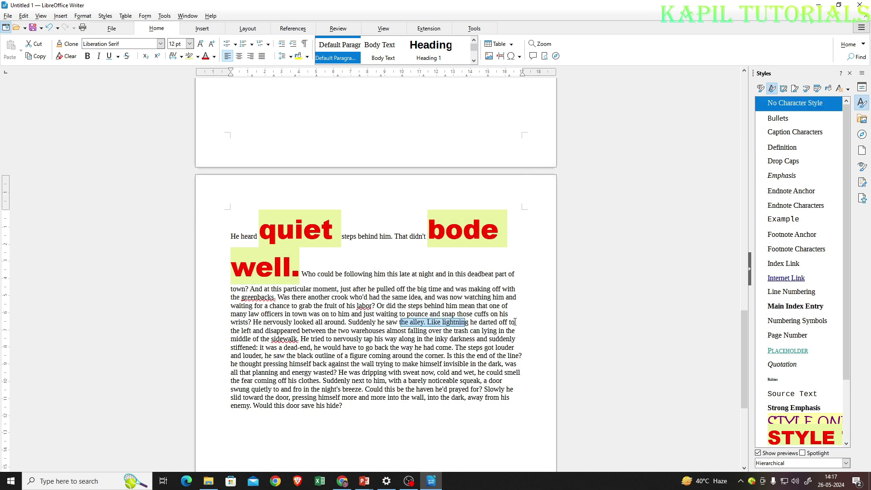
double_click(801, 438)
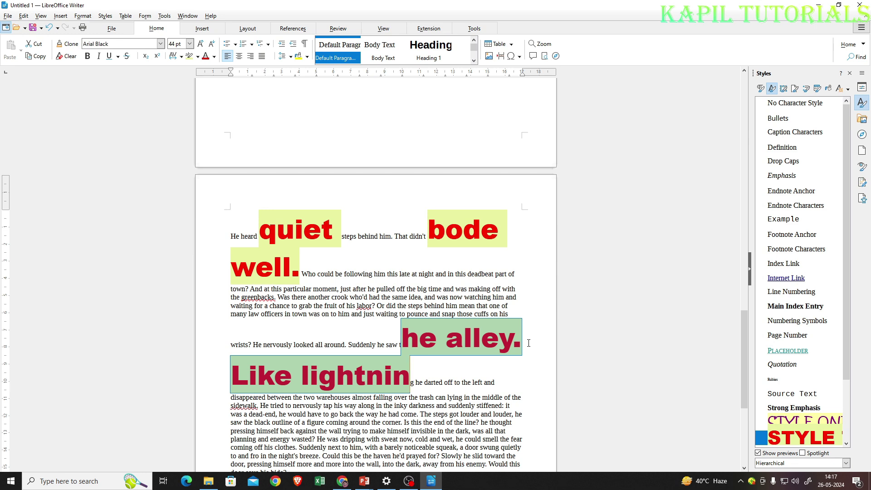
Save the document as MY STYLES in the Students folder on the desktop, in ODF text format
scroll(529, 343, "up", 4)
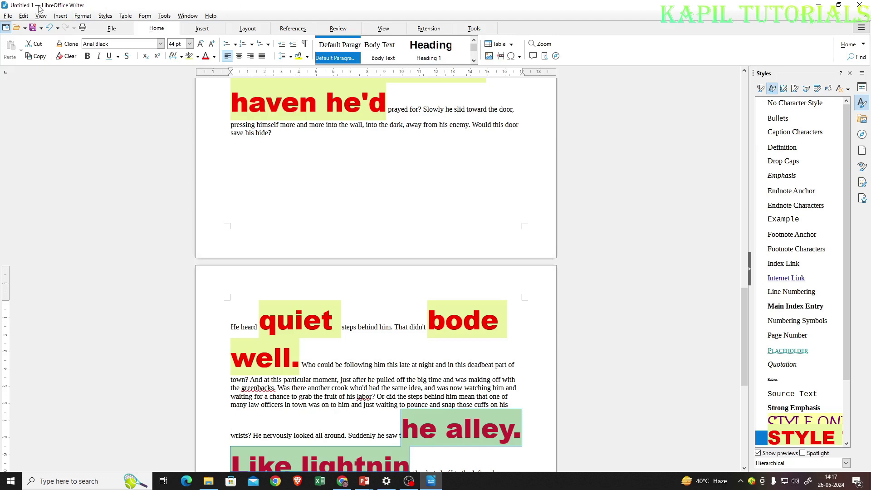
scroll(318, 163, "up", 4)
scroll(318, 164, "up", 15)
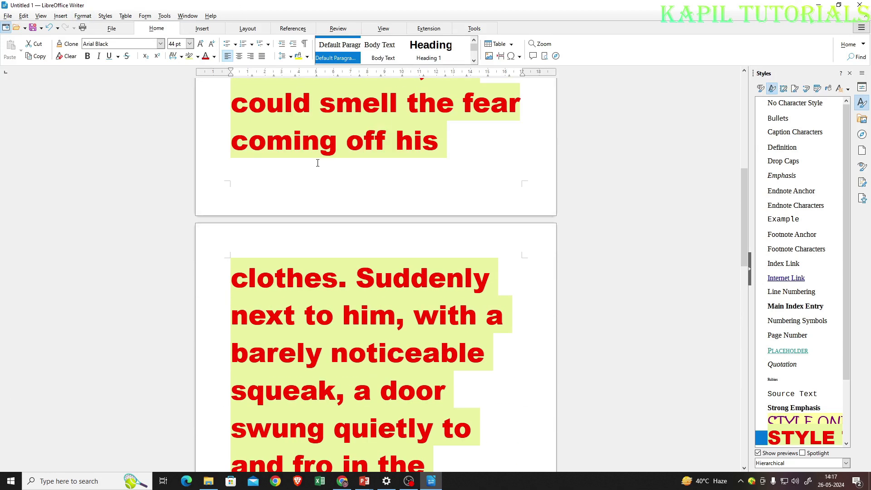
left_click(8, 17)
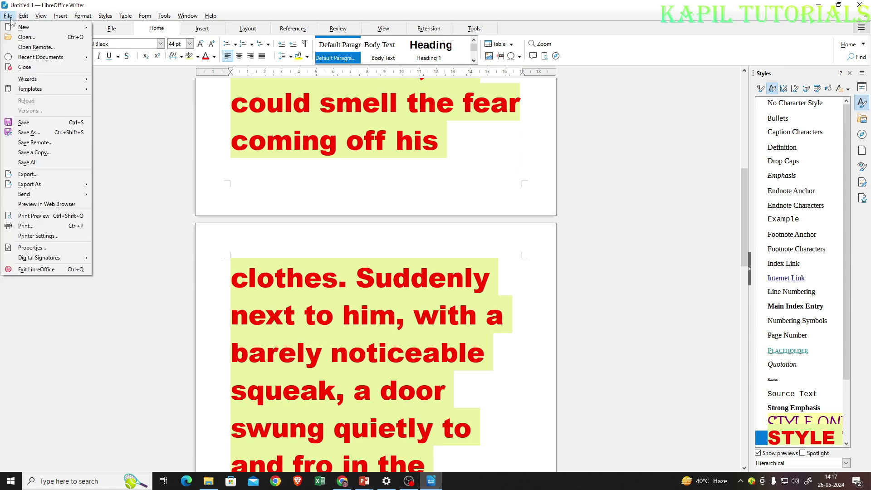
left_click(32, 134)
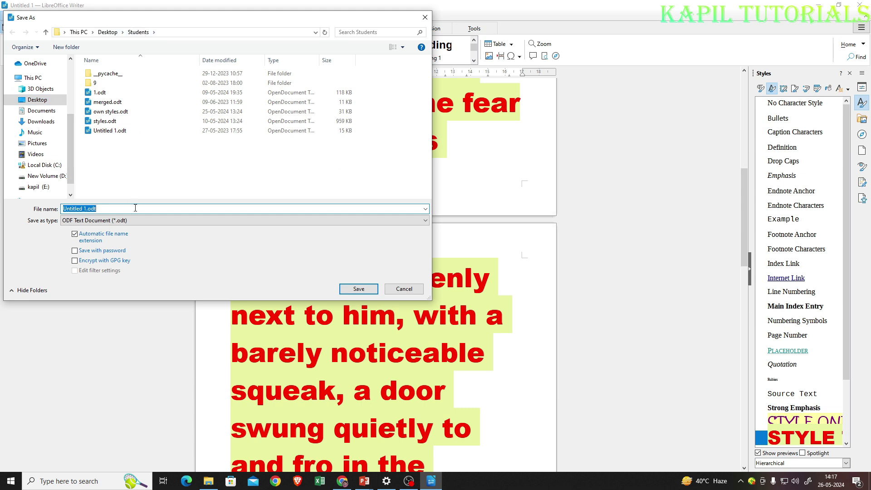
type("STYLES")
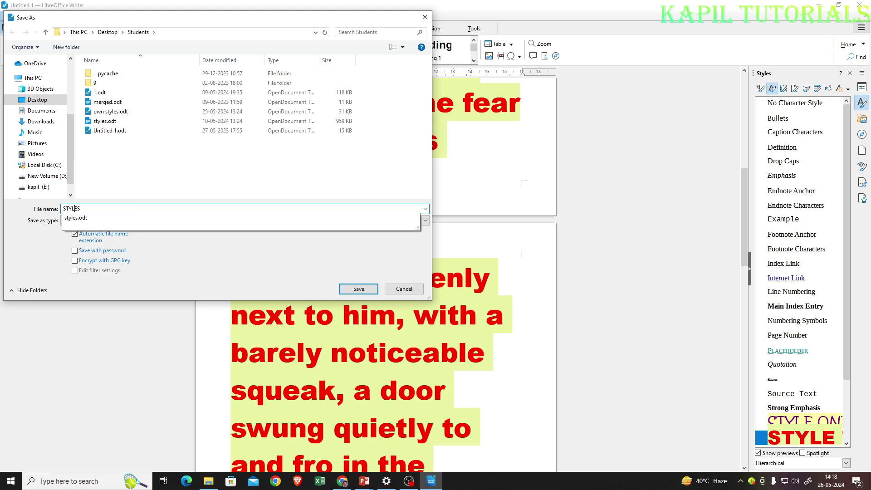
type("MY")
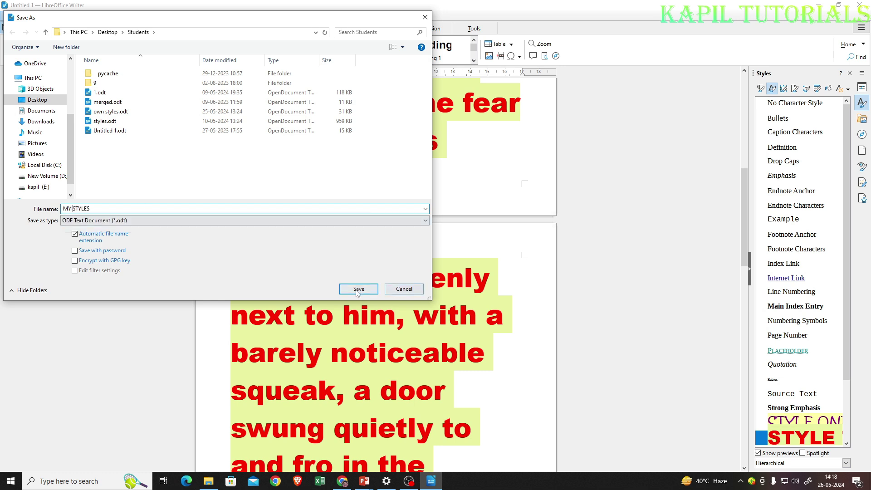
left_click(359, 289)
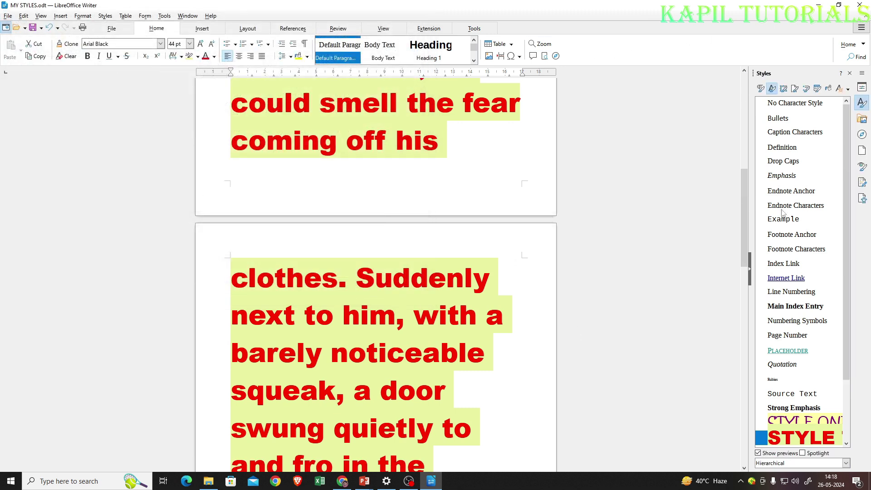
Close the MY STYLES document and create a new blank Writer document, dismissing the tip of the day
scroll(728, 213, "up", 1)
scroll(728, 213, "up", 10)
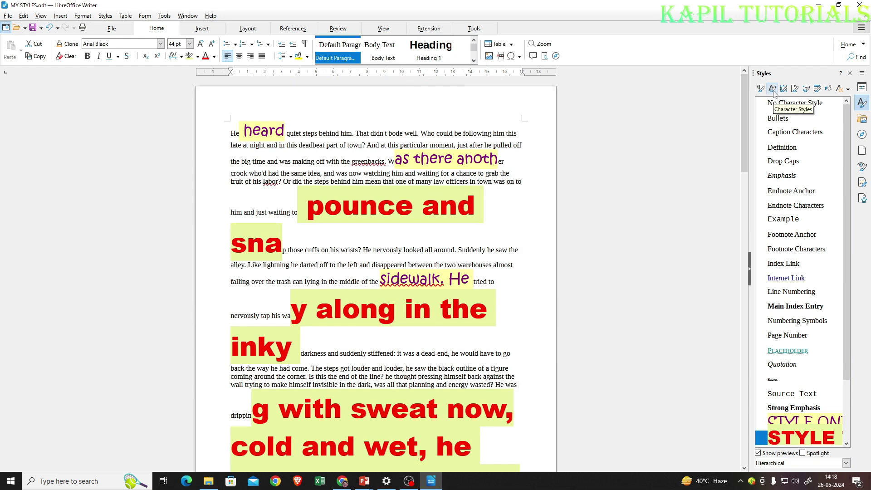
left_click_drag(845, 144, 845, 183)
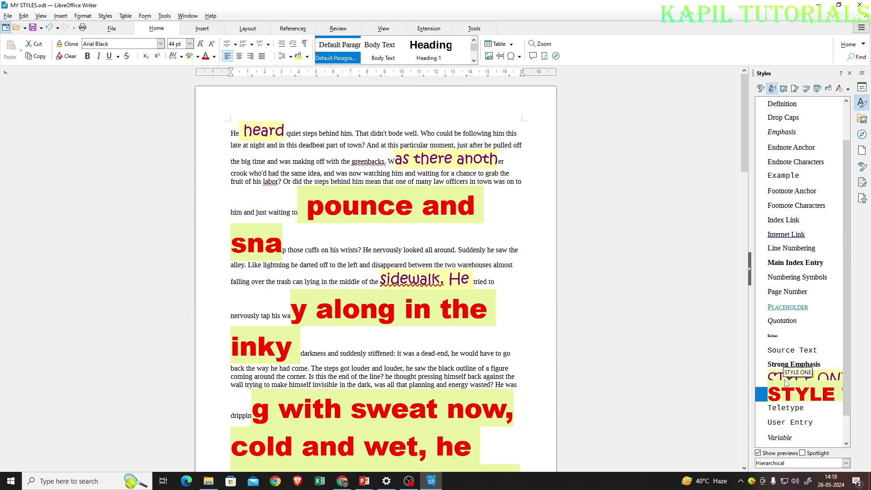
left_click_drag(846, 309, 845, 216)
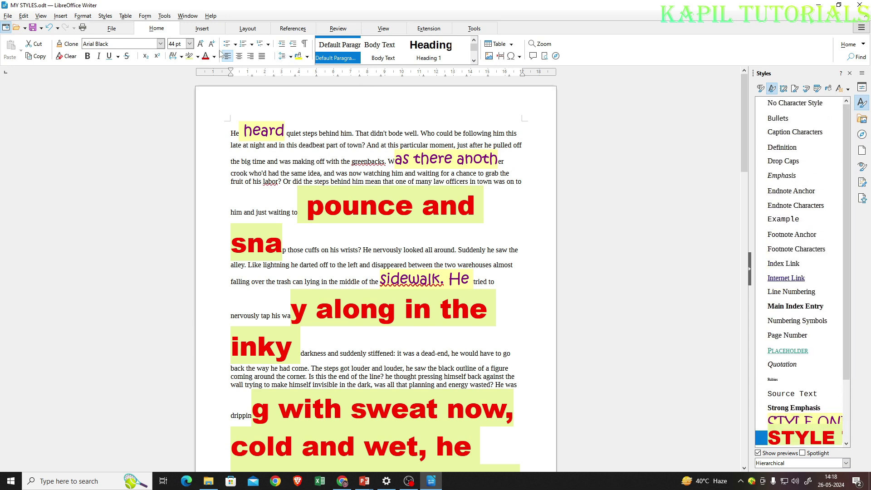
left_click(867, 16)
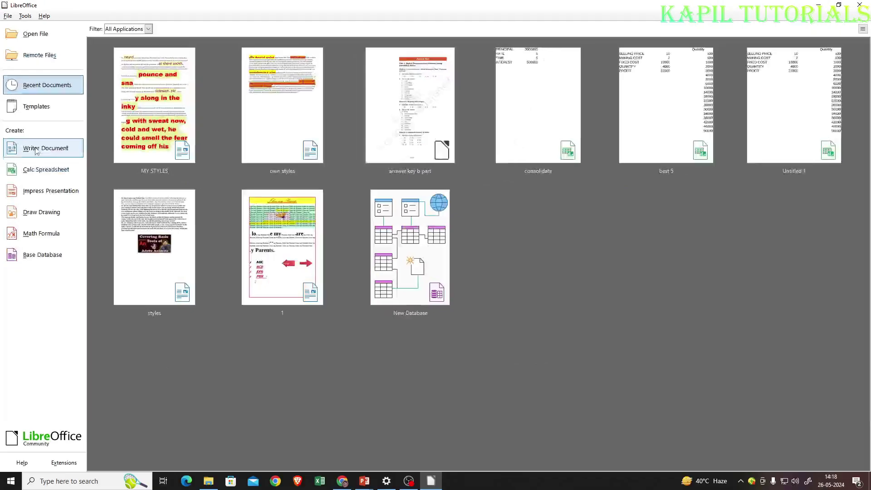
left_click(80, 157)
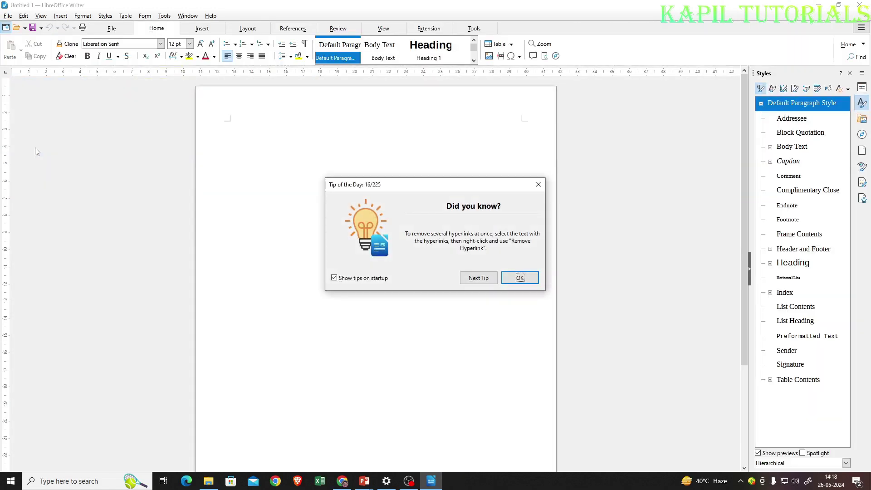
left_click(520, 277)
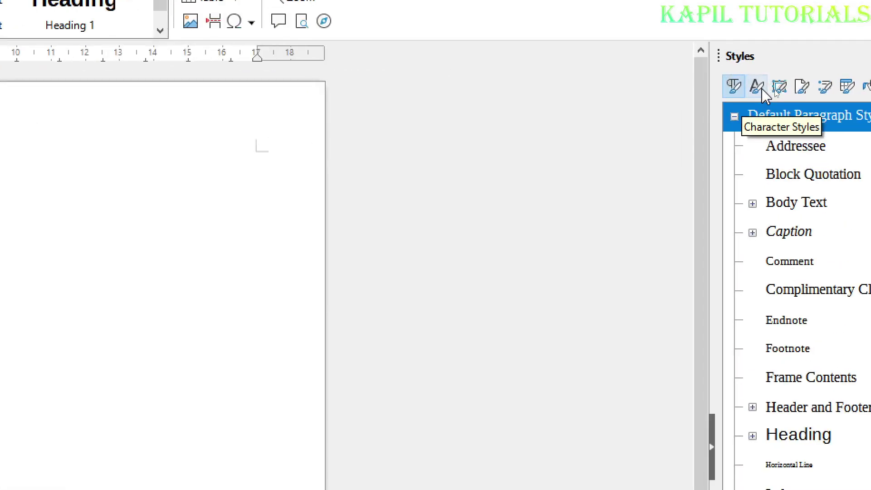
Display the character styles of the new document and check the list for STYLE ONE and STYLE TWO
left_click(763, 90)
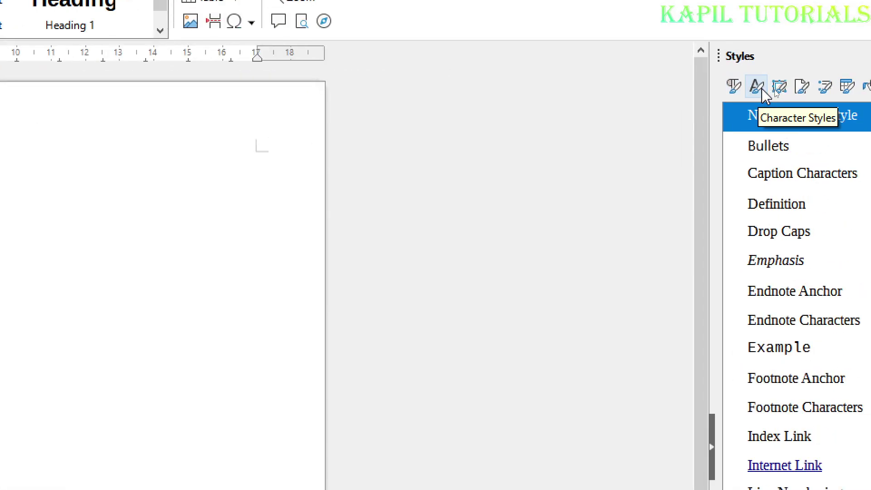
scroll(827, 279, "down", 1)
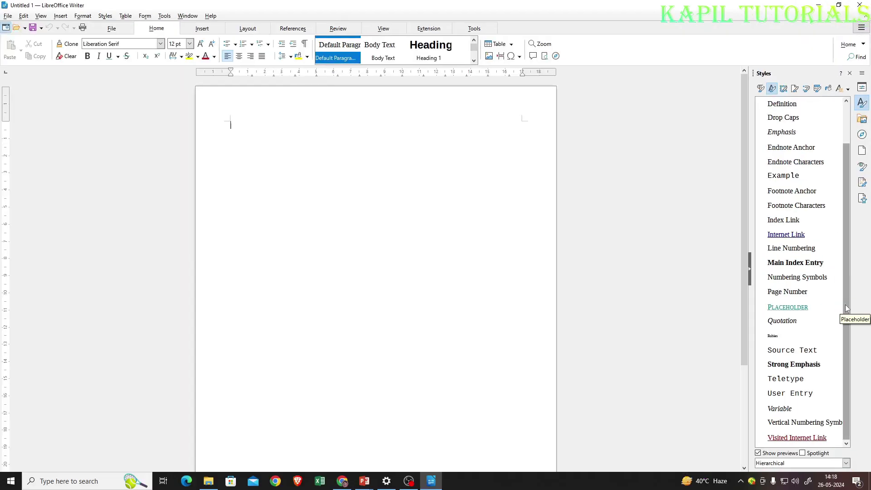
scroll(845, 341, "up", 1)
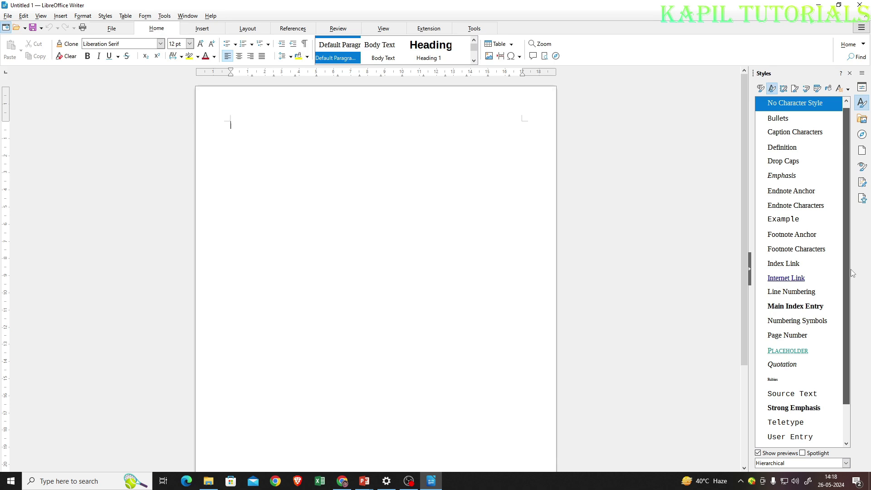
scroll(852, 273, "down", 1)
scroll(853, 267, "up", 1)
scroll(855, 263, "down", 1)
scroll(854, 263, "up", 1)
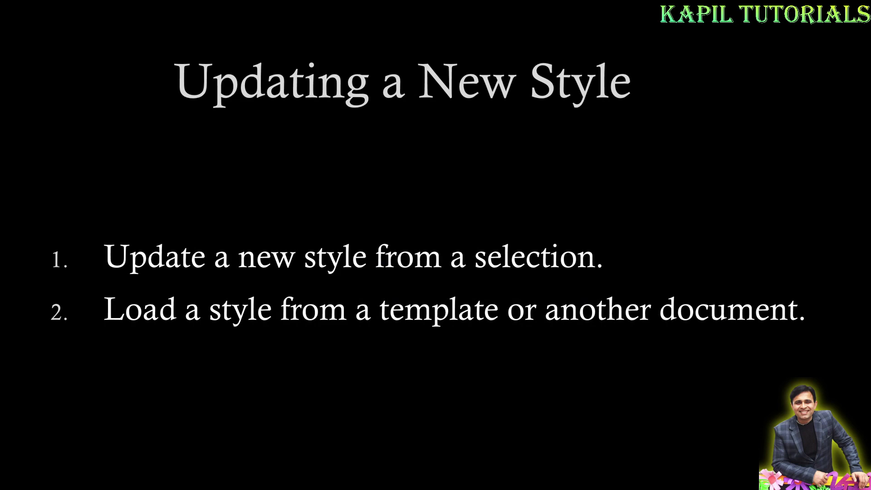
Switch back to LibreOffice Writer, open Load Styles from Template and look through the template categories
key("alt+Tab")
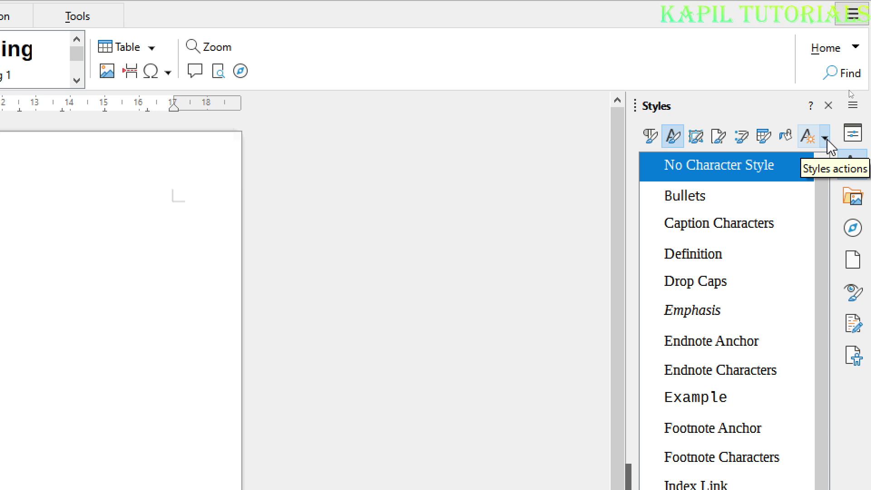
left_click(825, 138)
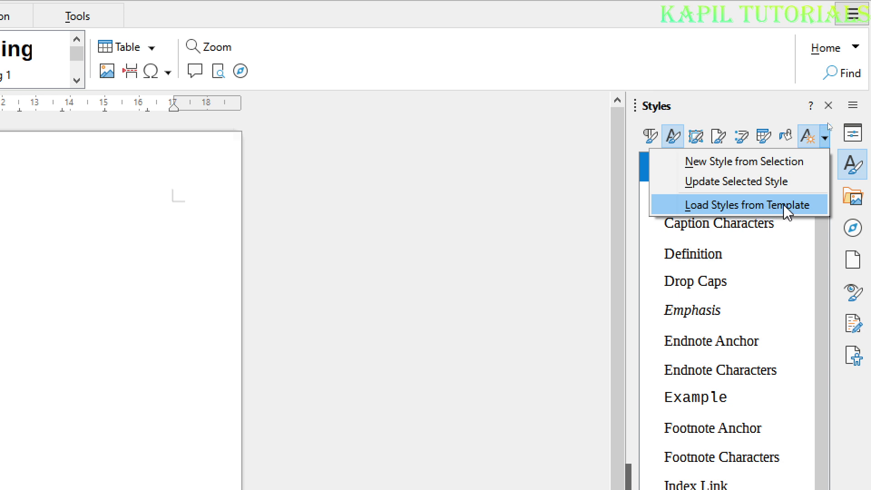
left_click(753, 207)
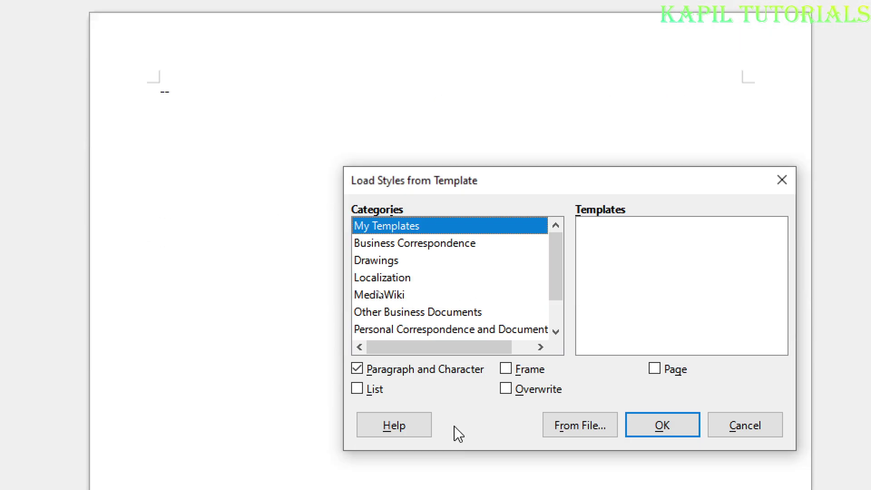
scroll(556, 297, "down", 2)
scroll(548, 282, "up", 1)
left_click_drag(549, 276, 553, 307)
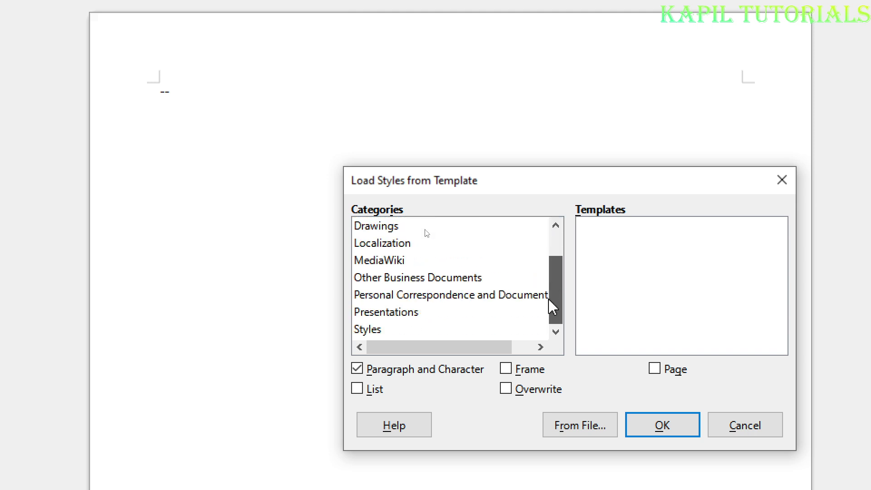
left_click_drag(552, 307, 552, 331)
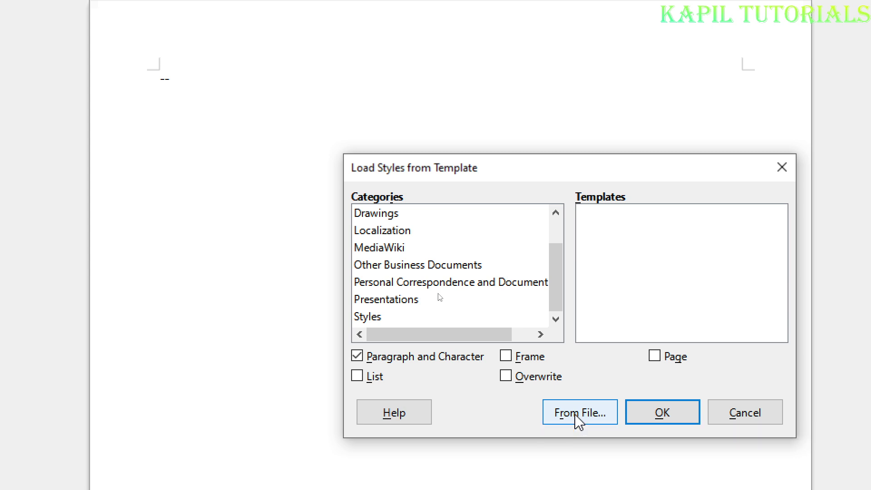
Load the paragraph and character styles from the file MY STYLES.odt in the desktop's Students folder
left_click(576, 416)
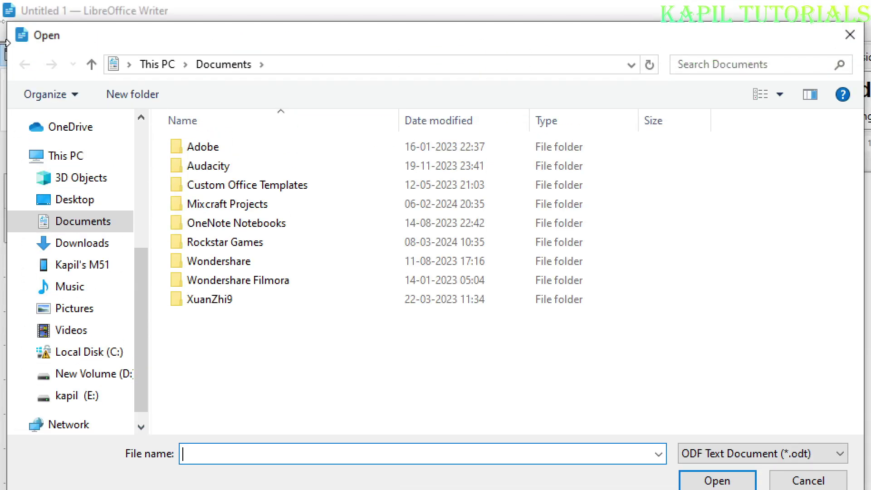
left_click(67, 204)
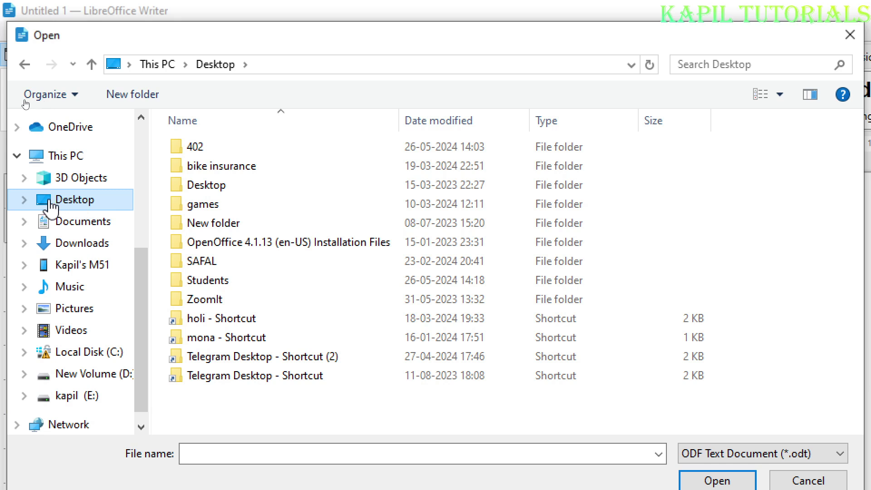
double_click(208, 283)
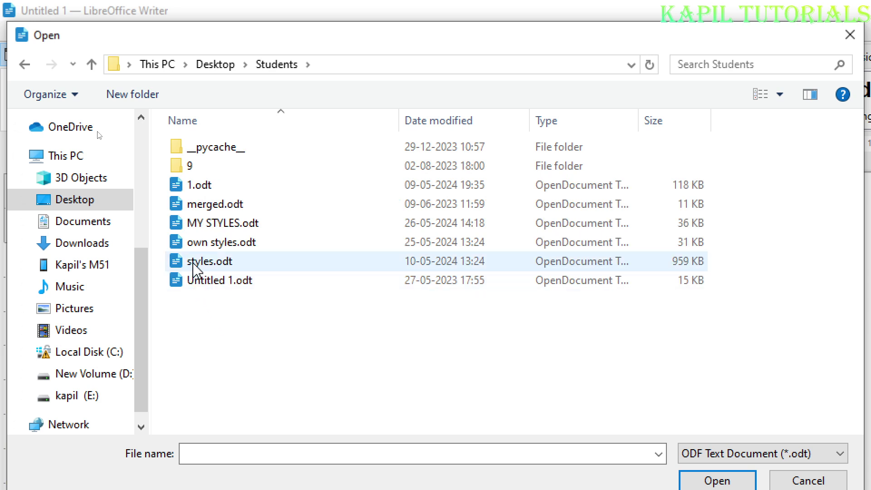
left_click(201, 227)
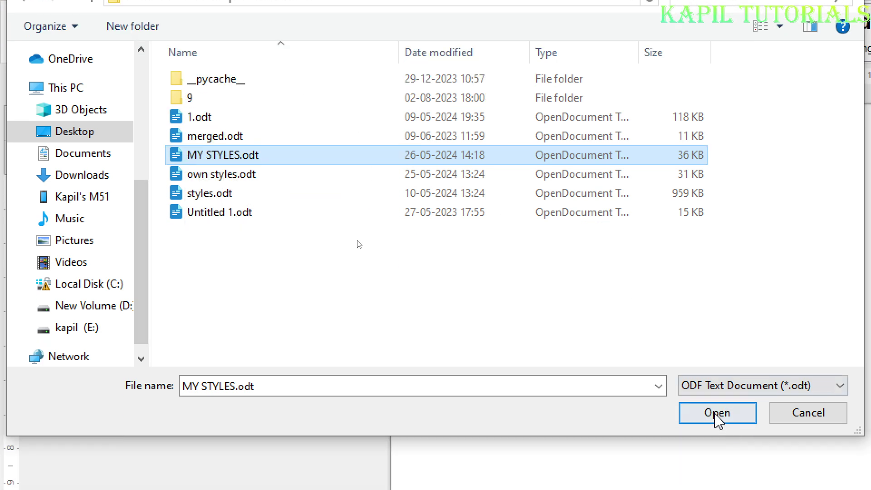
left_click(717, 480)
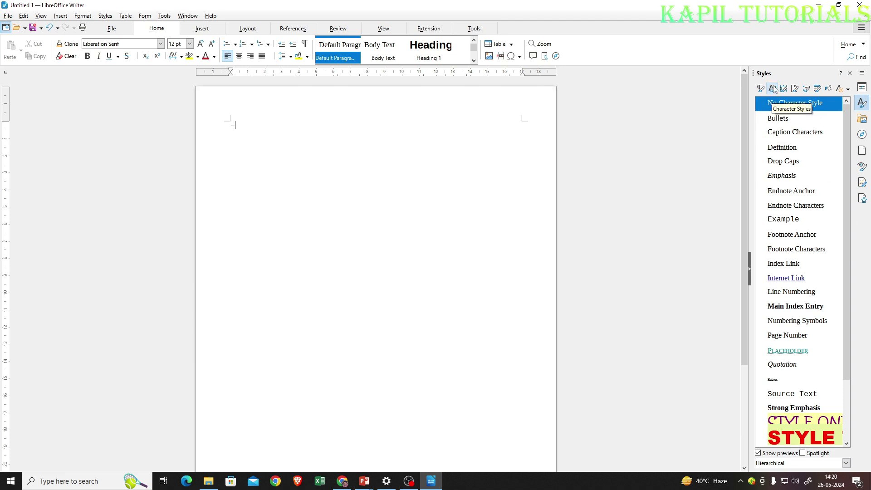
Insert the dummy text paragraph into the blank document using the DT AutoText shortcut
scroll(845, 153, "down", 2)
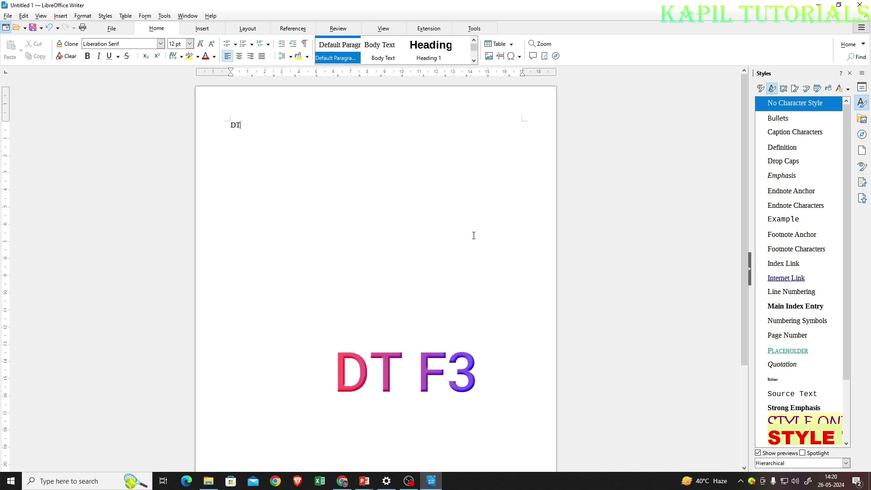
key("F3")
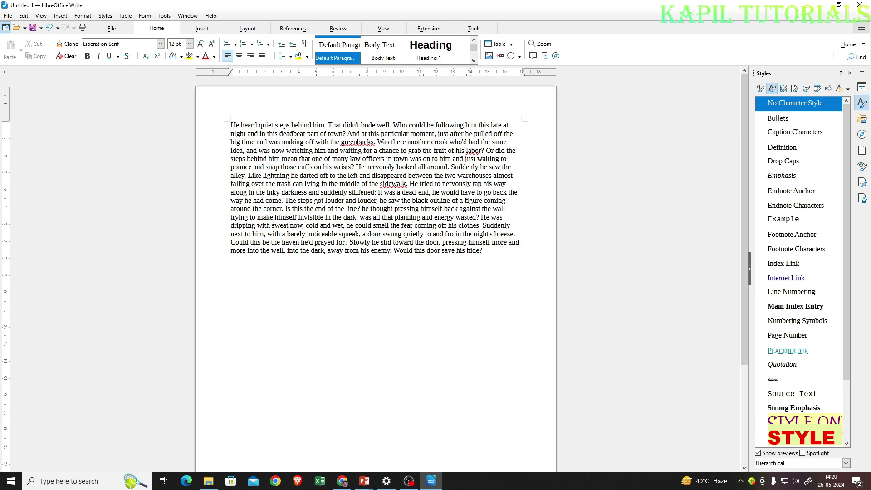
Apply the STYLE TWO character style to the text from "of many law officers" to "cuffs on his wrists?"
scroll(845, 349, "down", 1)
double_click(794, 395)
scroll(794, 399, "up", 1)
left_click_drag(324, 159, 354, 167)
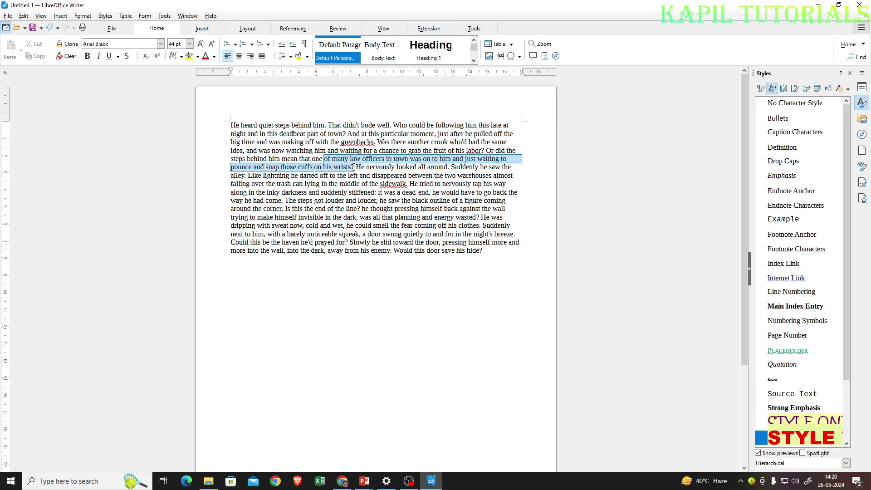
double_click(800, 436)
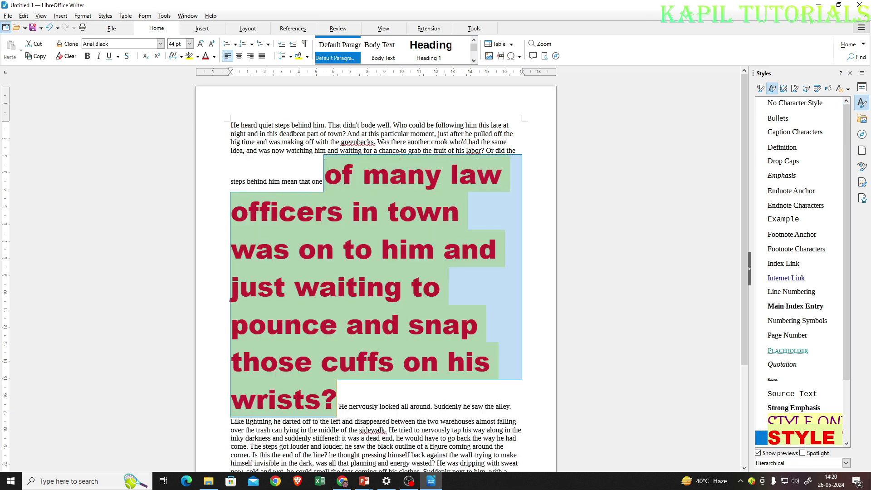
Apply the STYLE ONE character style to "steps behind hi" in the first line
left_click_drag(273, 125, 320, 126)
left_click(803, 422)
double_click(802, 422)
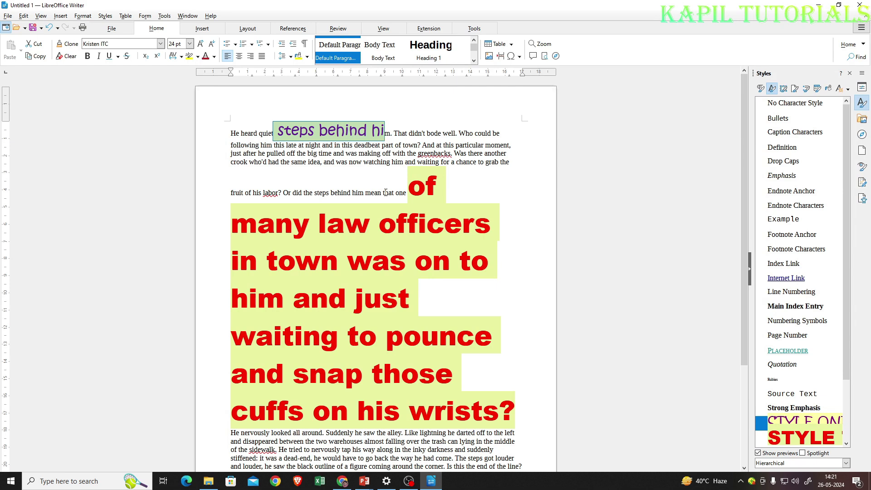